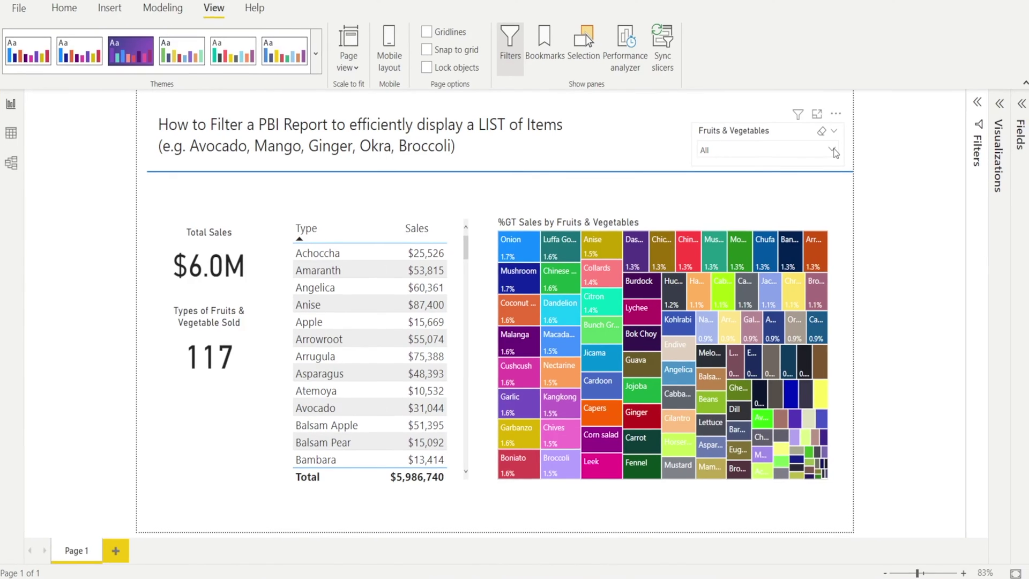
- Filter the report to Avocado only using the slicer list
{"action": "left_click", "coordinate": [831, 152]}
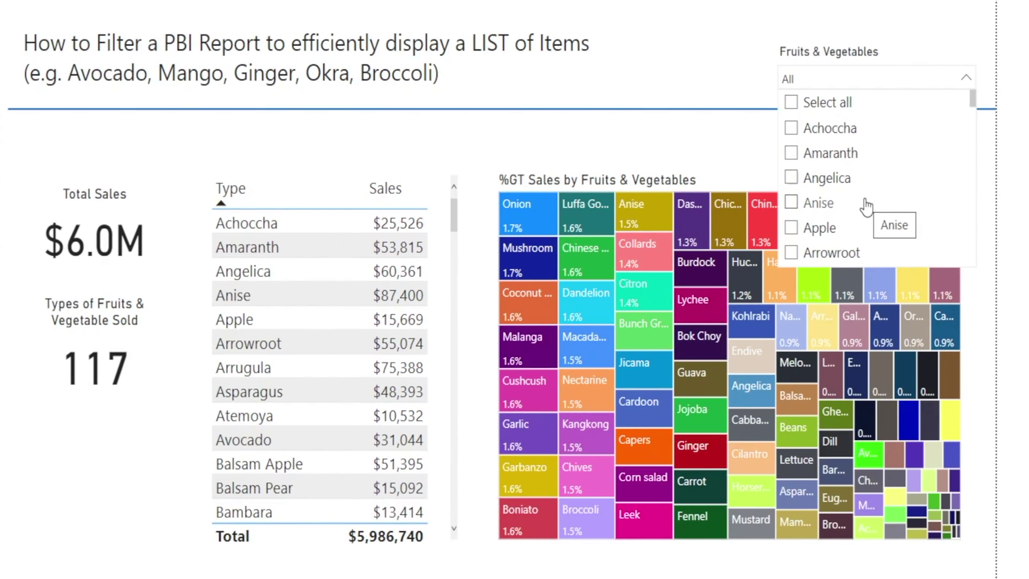
{"action": "scroll", "coordinate": [867, 207], "scroll_direction": "down", "scroll_amount": 1}
{"action": "scroll", "coordinate": [867, 207], "scroll_direction": "down", "scroll_amount": 1}
{"action": "scroll", "coordinate": [866, 205], "scroll_direction": "down", "scroll_amount": 4}
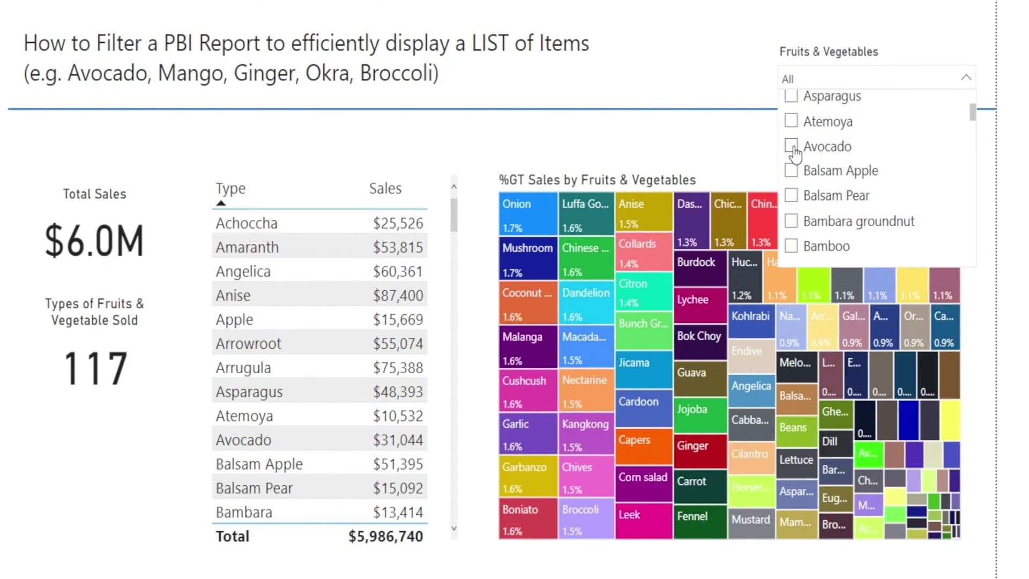
{"action": "left_click", "coordinate": [793, 147]}
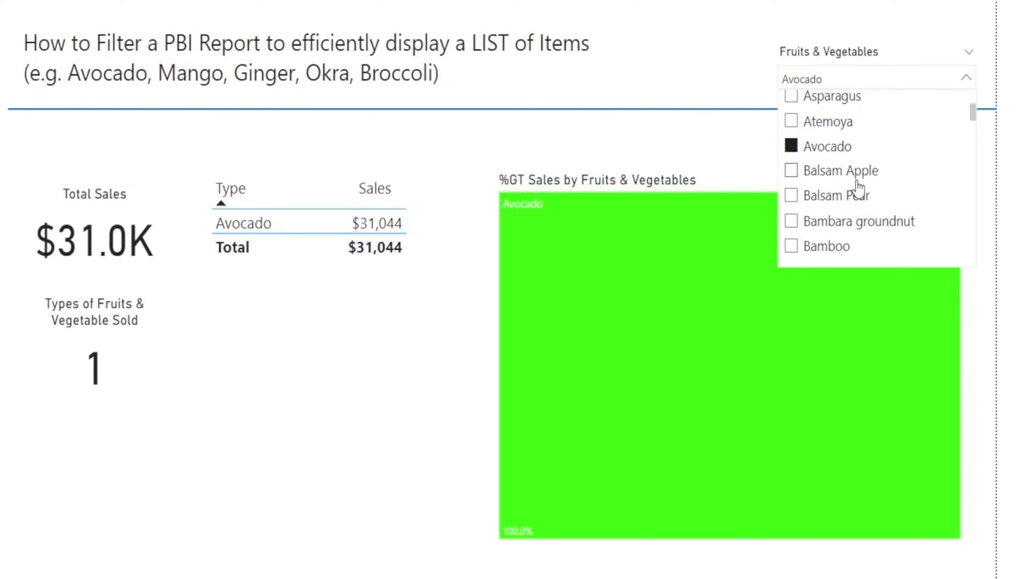
- Switch the slicer selection to show only Mango
{"action": "scroll", "coordinate": [895, 227], "scroll_direction": "down", "scroll_amount": 5}
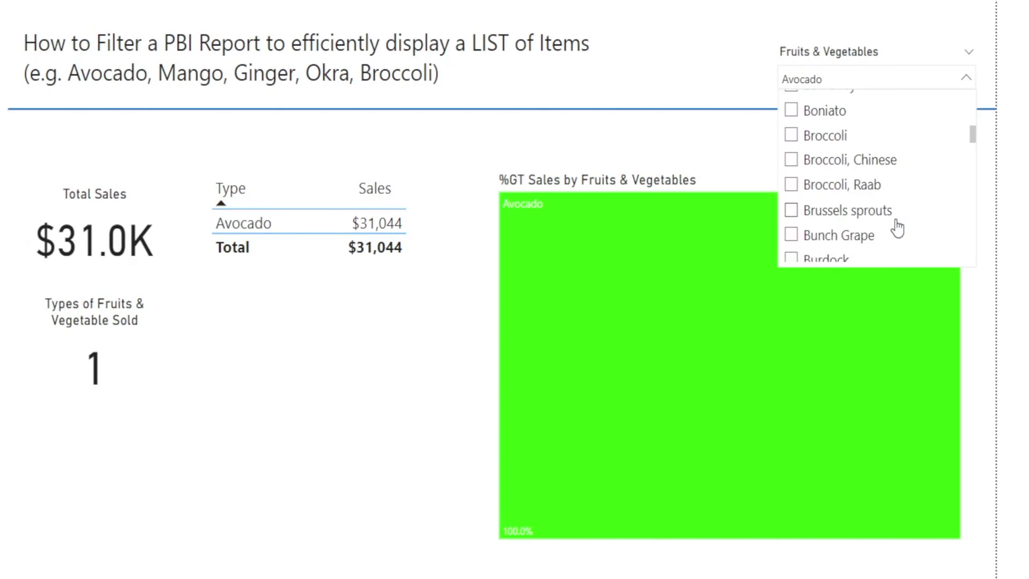
{"action": "scroll", "coordinate": [898, 228], "scroll_direction": "down", "scroll_amount": 15}
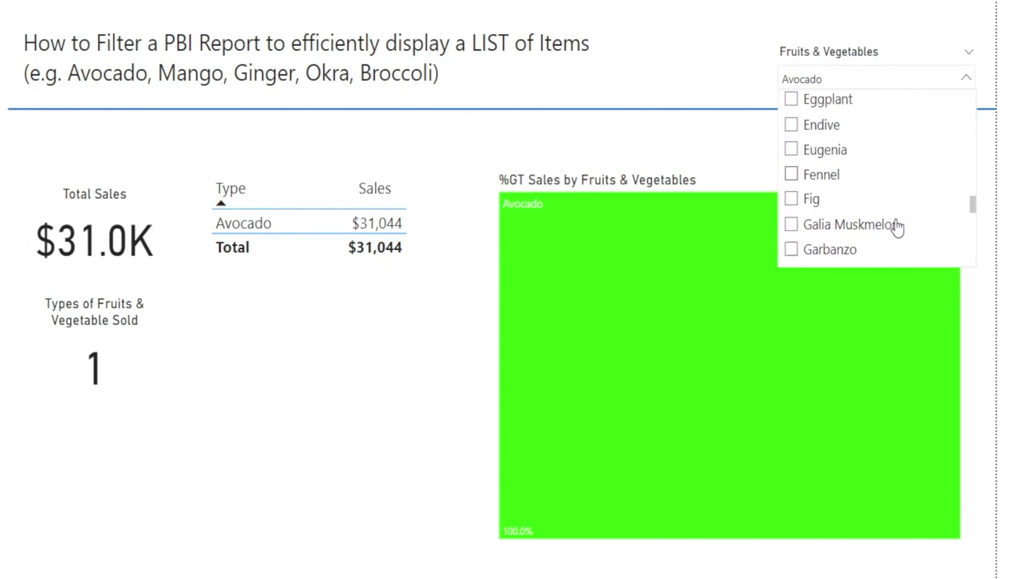
{"action": "scroll", "coordinate": [898, 228], "scroll_direction": "down", "scroll_amount": 15}
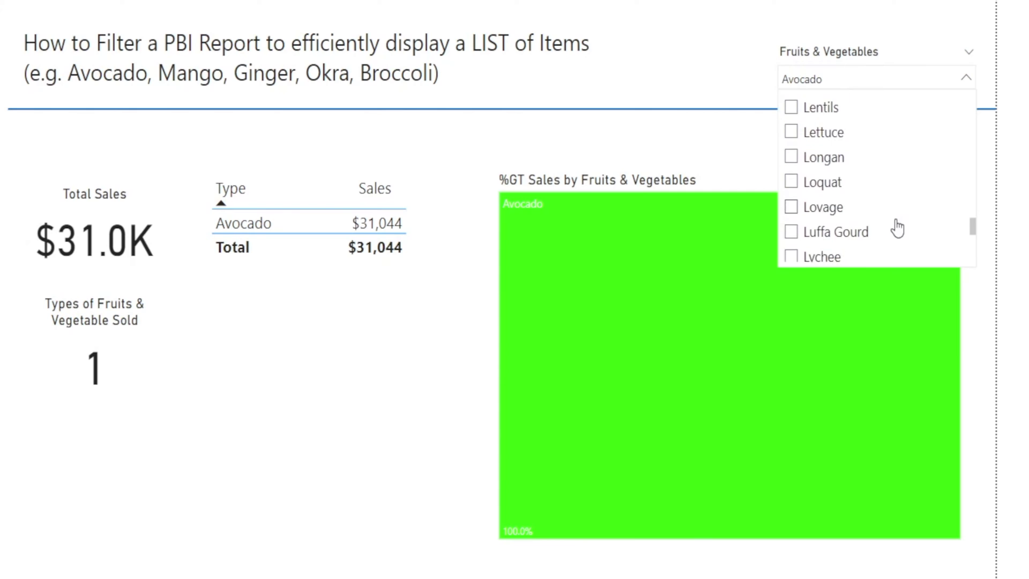
{"action": "scroll", "coordinate": [898, 227], "scroll_direction": "down", "scroll_amount": 6}
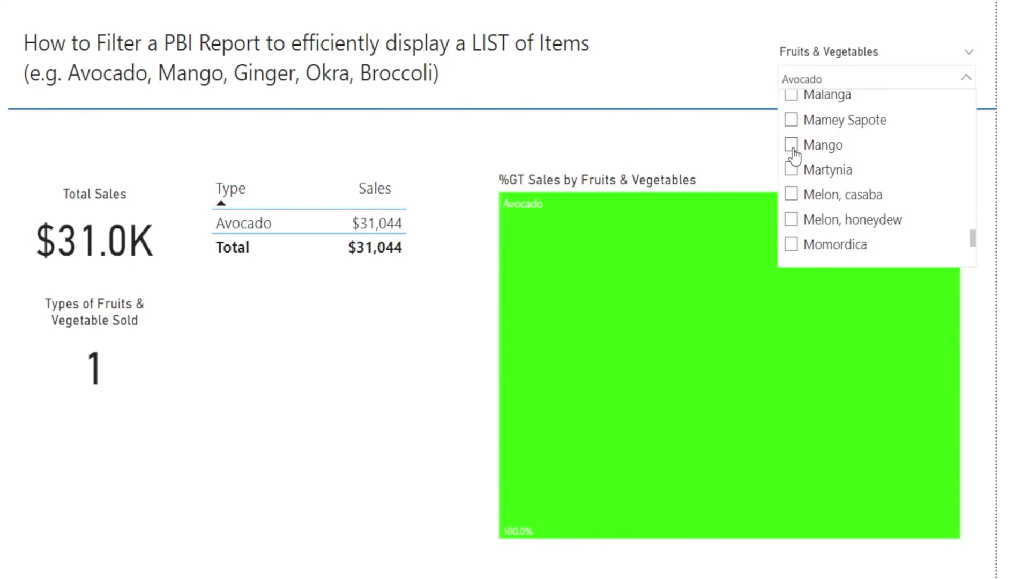
{"action": "left_click", "coordinate": [791, 146]}
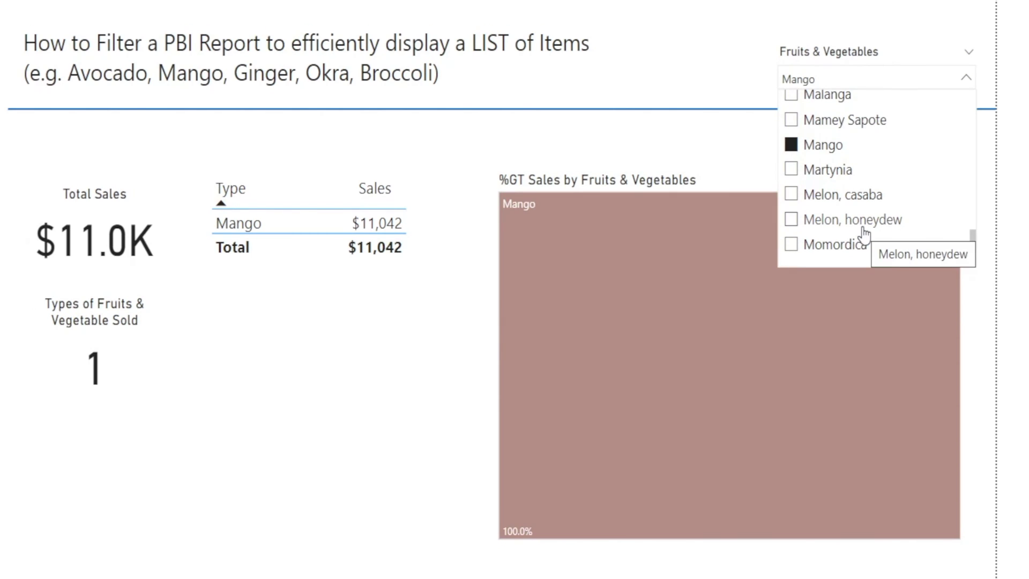
- Ctrl-select Avocado in the slicer so the report shows both Mango and Avocado
{"action": "scroll", "coordinate": [865, 234], "scroll_direction": "up", "scroll_amount": 2}
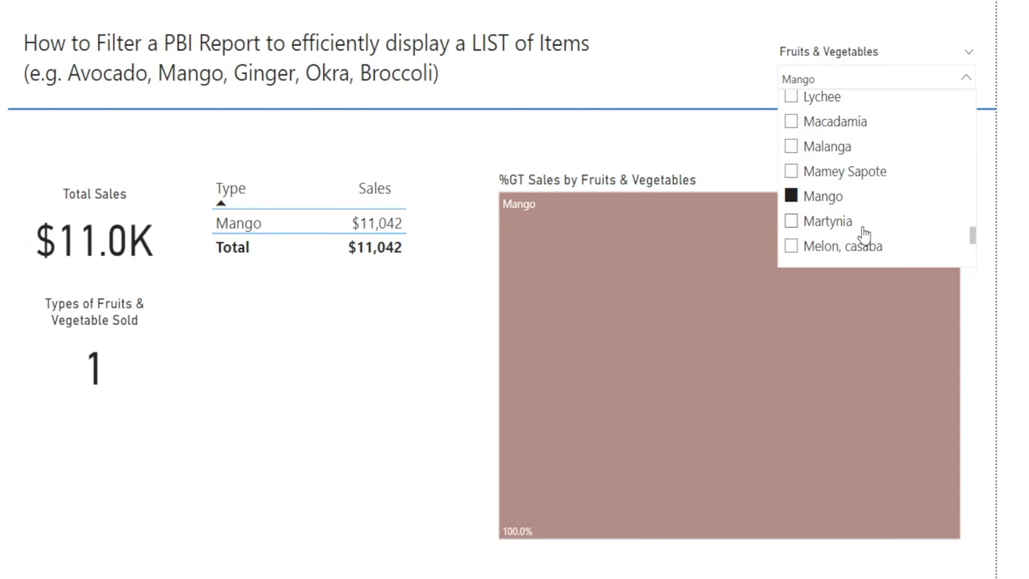
{"action": "scroll", "coordinate": [864, 235], "scroll_direction": "up", "scroll_amount": 10}
{"action": "key", "text": "ctrl"}
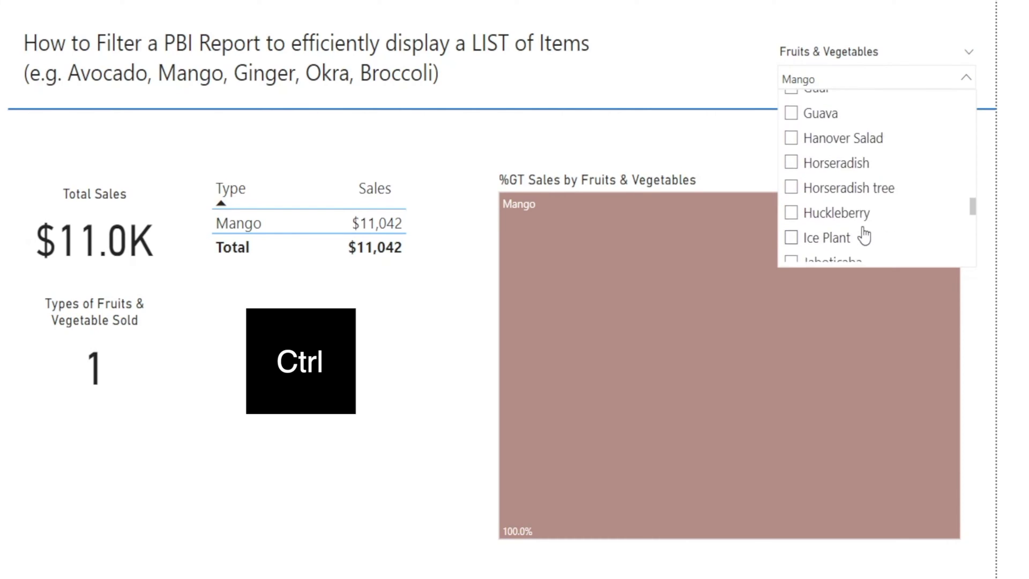
{"action": "scroll", "coordinate": [865, 235], "scroll_direction": "up", "scroll_amount": 12}
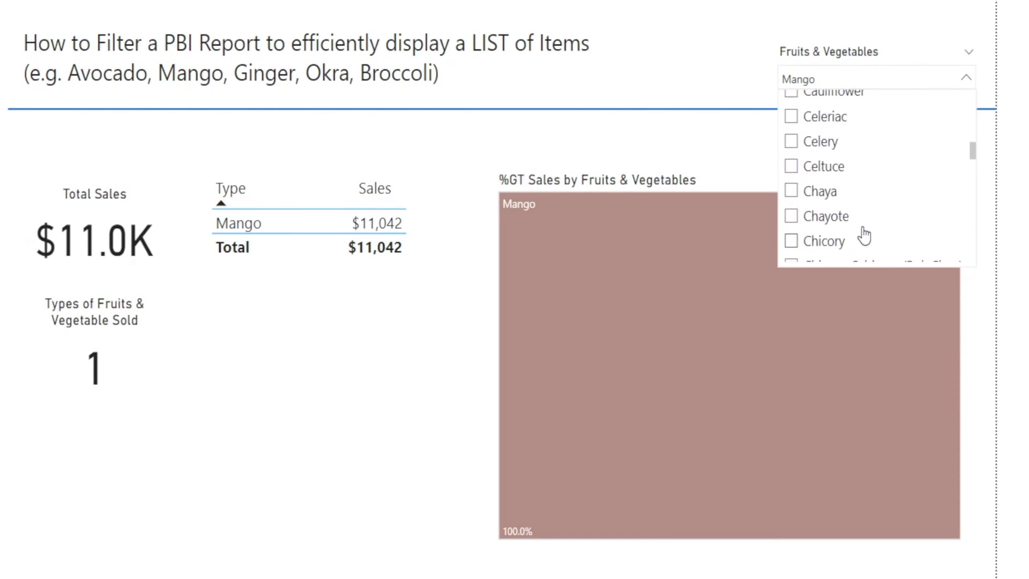
{"action": "scroll", "coordinate": [864, 235], "scroll_direction": "up", "scroll_amount": 12}
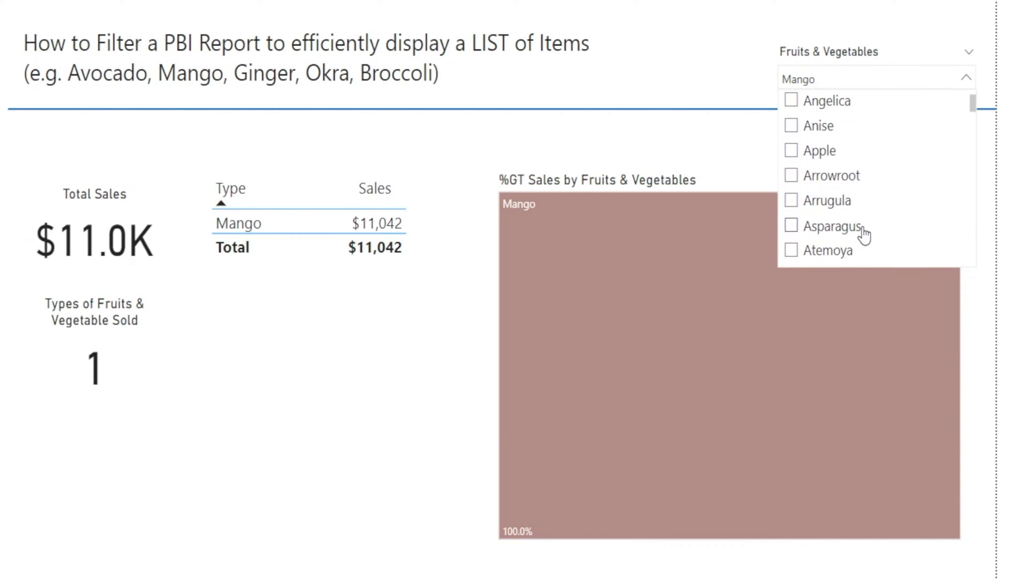
{"action": "scroll", "coordinate": [864, 234], "scroll_direction": "down", "scroll_amount": 1}
{"action": "scroll", "coordinate": [864, 235], "scroll_direction": "down", "scroll_amount": 1}
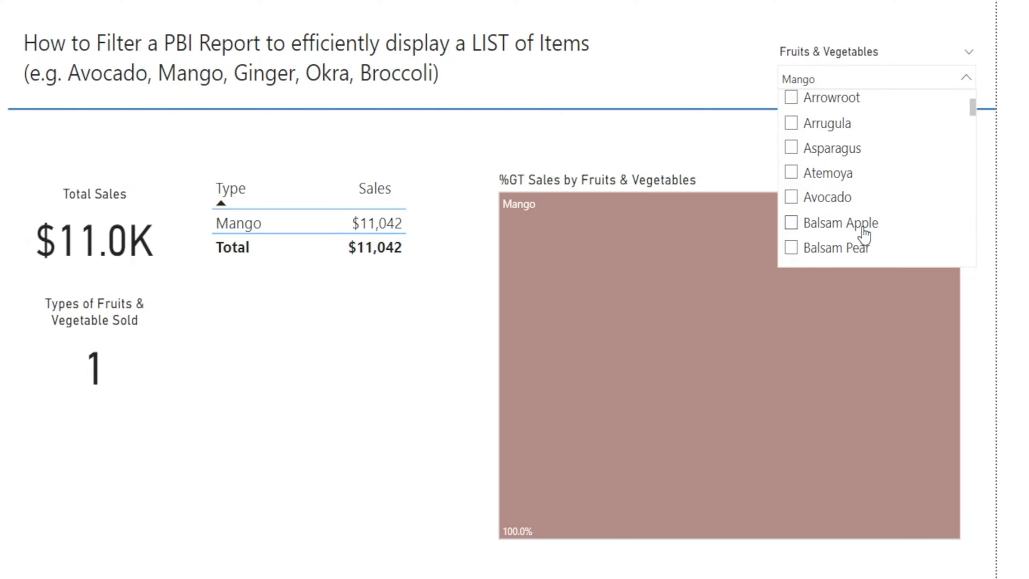
{"action": "left_click", "coordinate": [793, 198]}
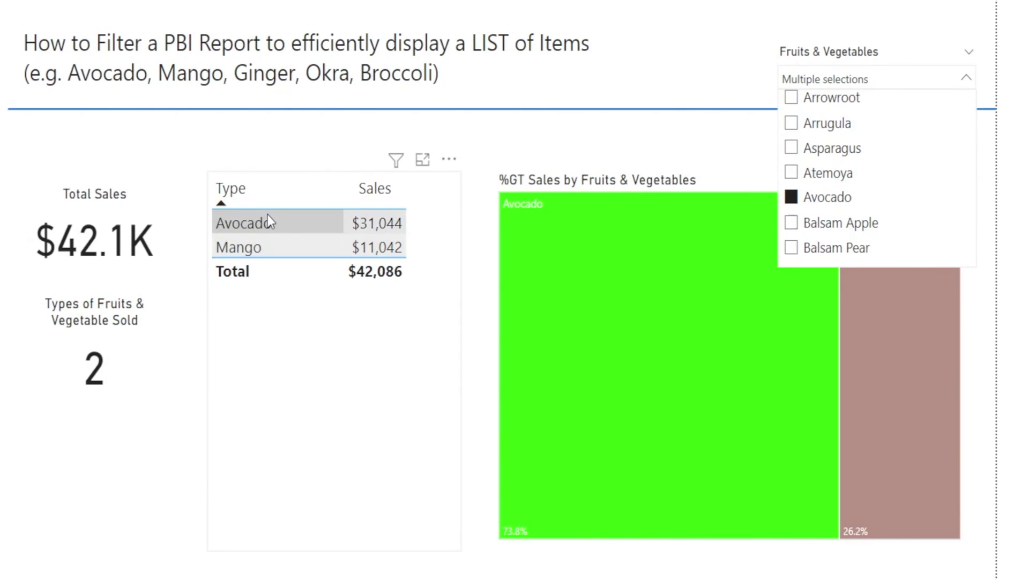
{"action": "scroll", "coordinate": [884, 222], "scroll_direction": "down", "scroll_amount": 10}
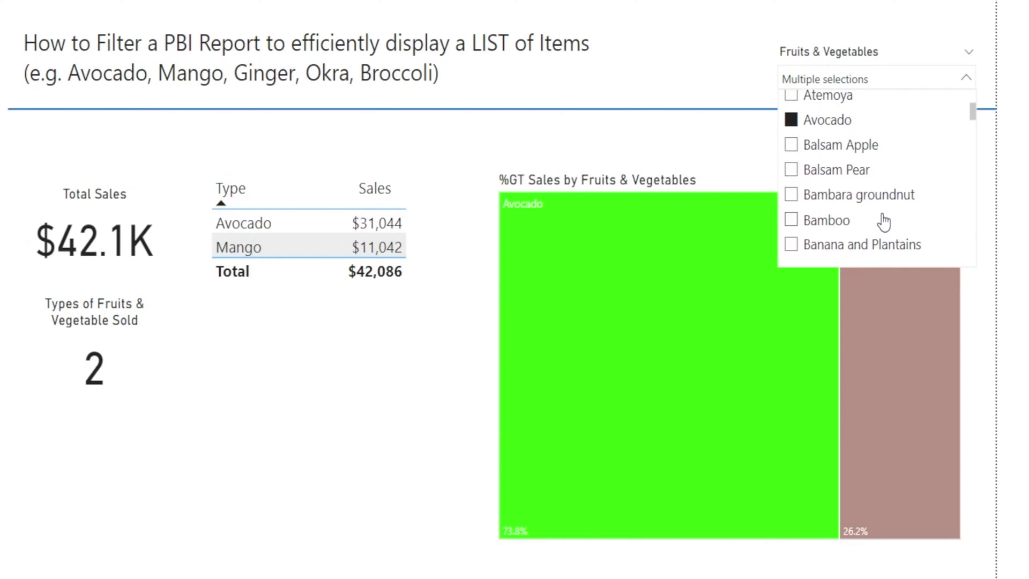
{"action": "scroll", "coordinate": [883, 222], "scroll_direction": "down", "scroll_amount": 11}
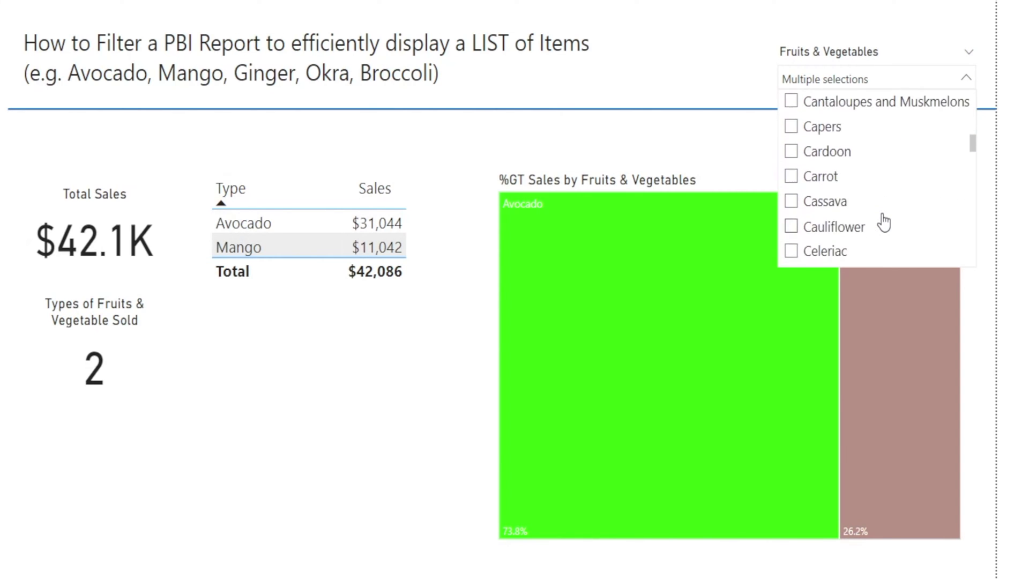
{"action": "scroll", "coordinate": [883, 222], "scroll_direction": "down", "scroll_amount": 10}
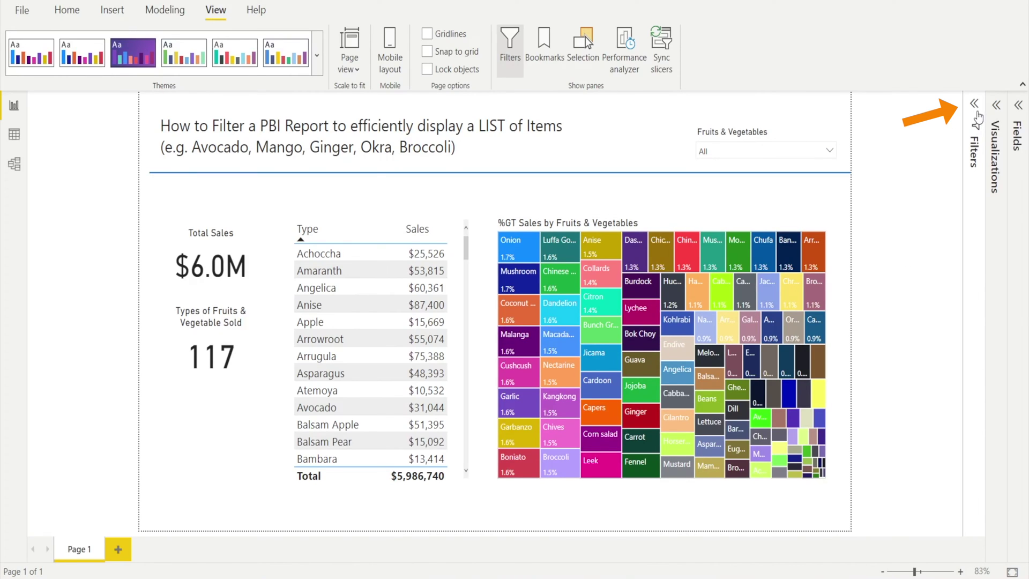
- Search fields for 'frui' and add Fruits & Vegetables to 'Filters on this page'
{"action": "left_click", "coordinate": [977, 106]}
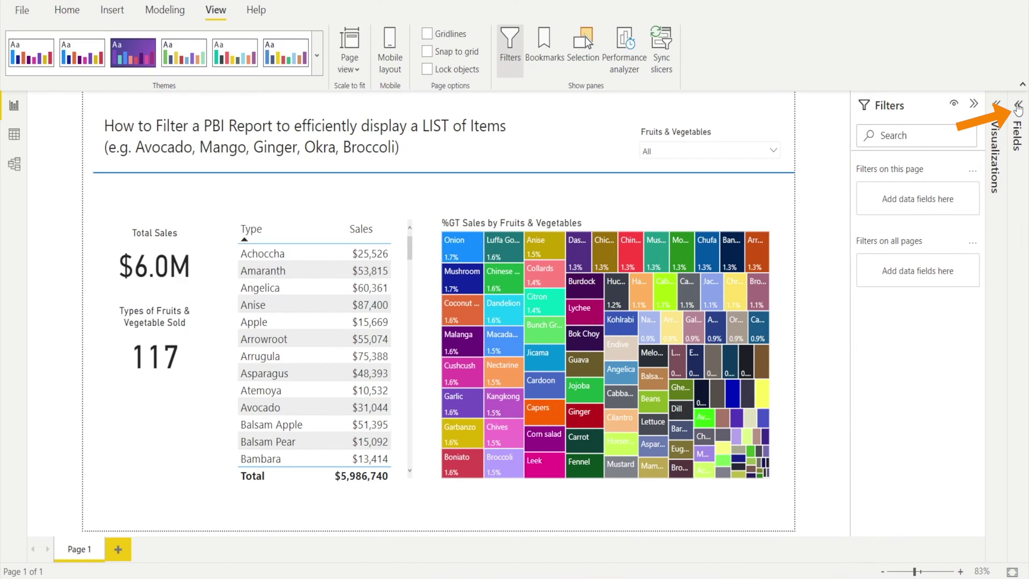
{"action": "left_click", "coordinate": [1018, 109]}
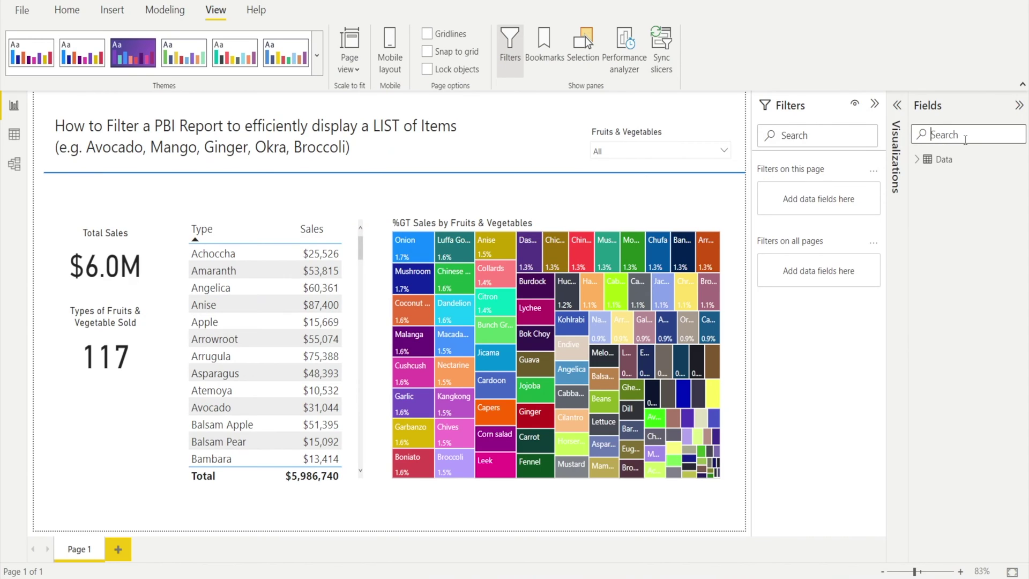
{"action": "left_click", "coordinate": [966, 140]}
{"action": "type", "text": "frui"}
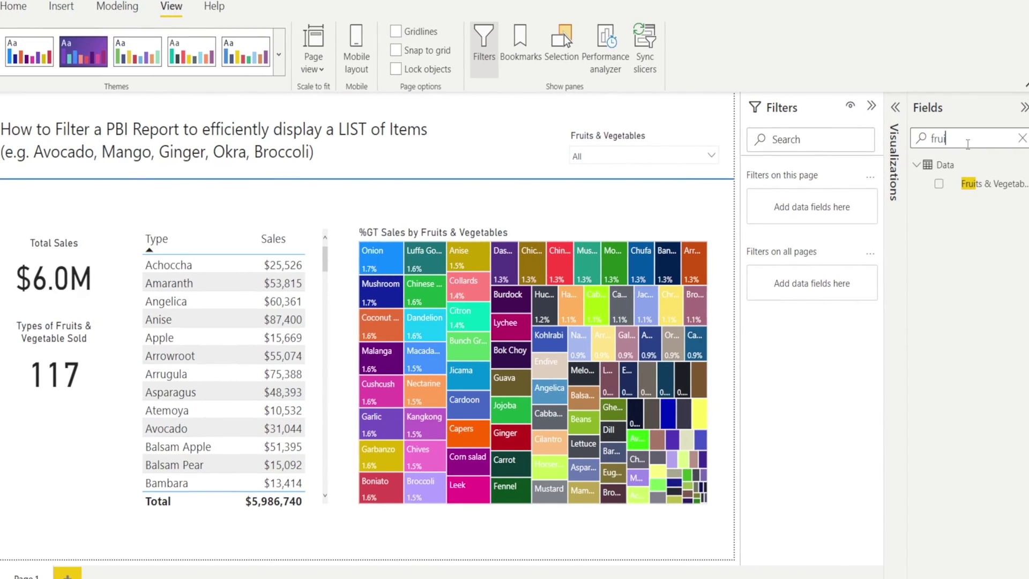
{"action": "left_click_drag", "start_coordinate": [981, 187], "coordinate": [823, 217]}
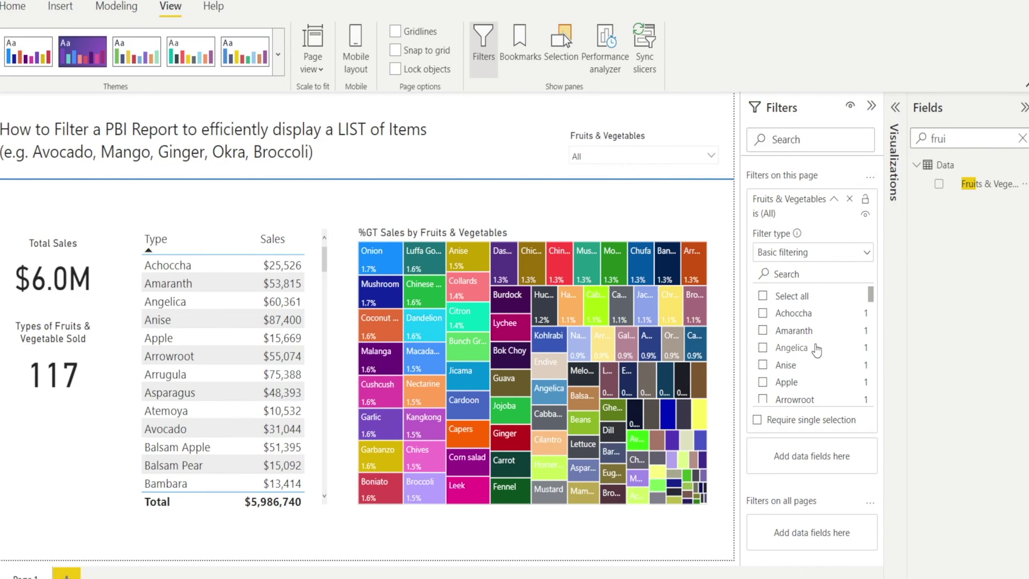
- Tick Avocado, then Mango, in the page filter's checkbox list
{"action": "scroll", "coordinate": [816, 349], "scroll_direction": "down", "scroll_amount": 2}
{"action": "scroll", "coordinate": [816, 349], "scroll_direction": "down", "scroll_amount": 4}
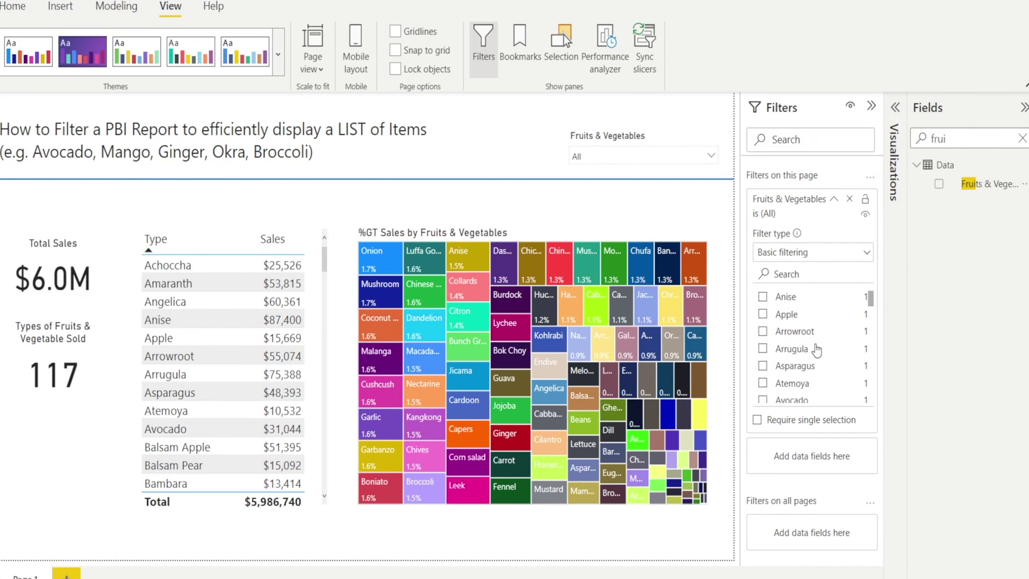
{"action": "left_click", "coordinate": [764, 364]}
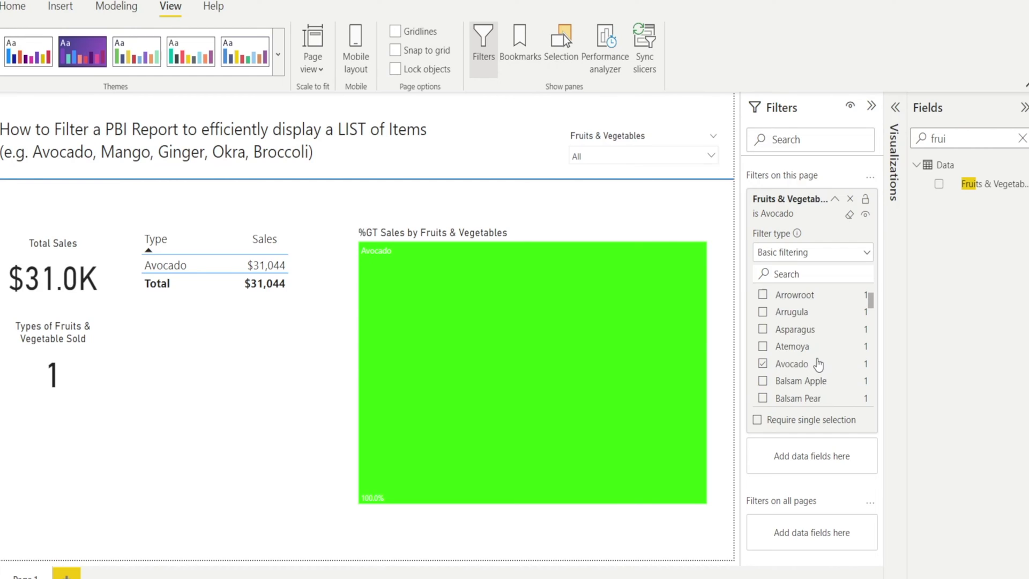
{"action": "scroll", "coordinate": [819, 365], "scroll_direction": "down", "scroll_amount": 12}
{"action": "scroll", "coordinate": [818, 365], "scroll_direction": "down", "scroll_amount": 16}
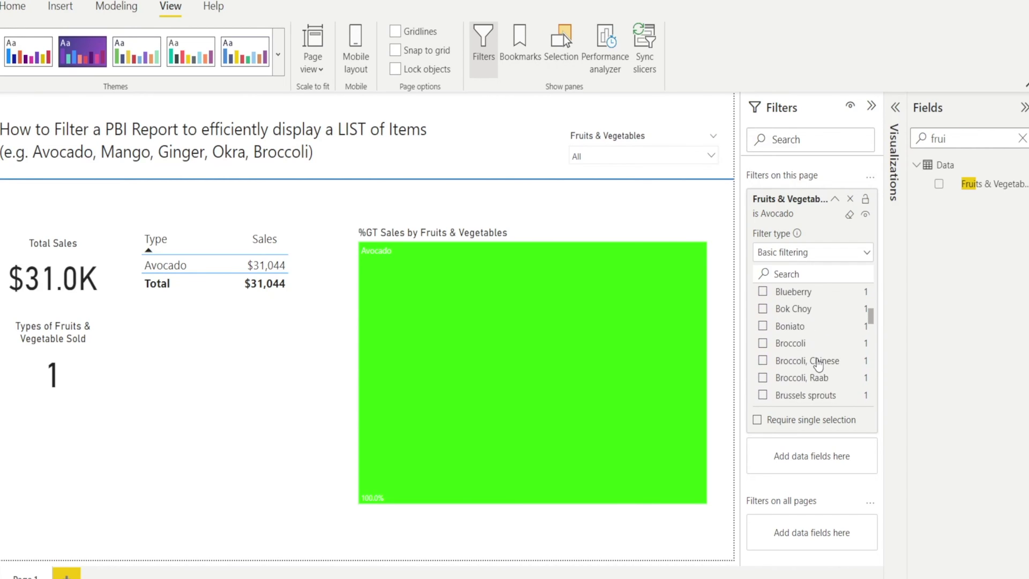
{"action": "scroll", "coordinate": [819, 364], "scroll_direction": "down", "scroll_amount": 20}
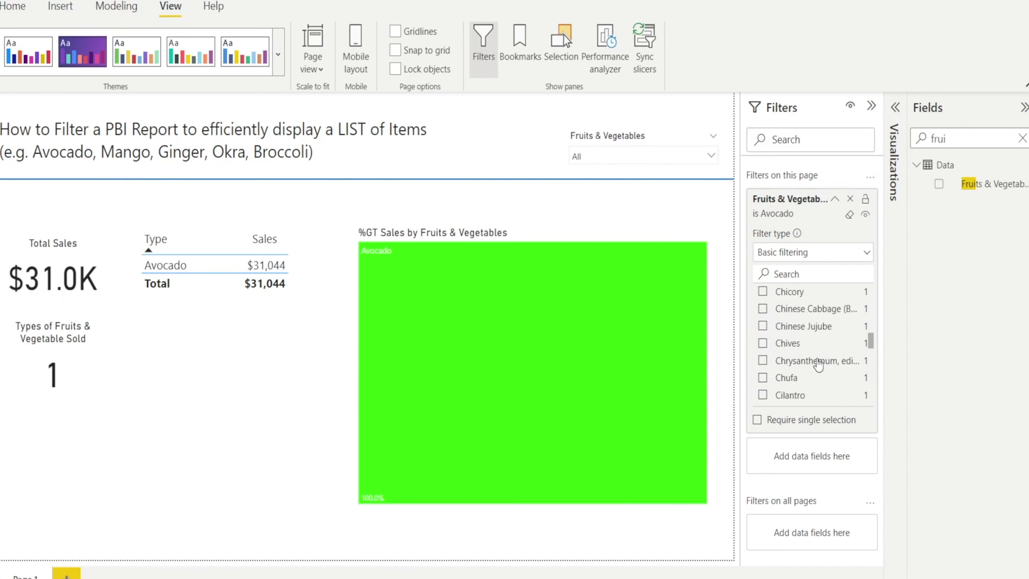
{"action": "scroll", "coordinate": [819, 364], "scroll_direction": "down", "scroll_amount": 20}
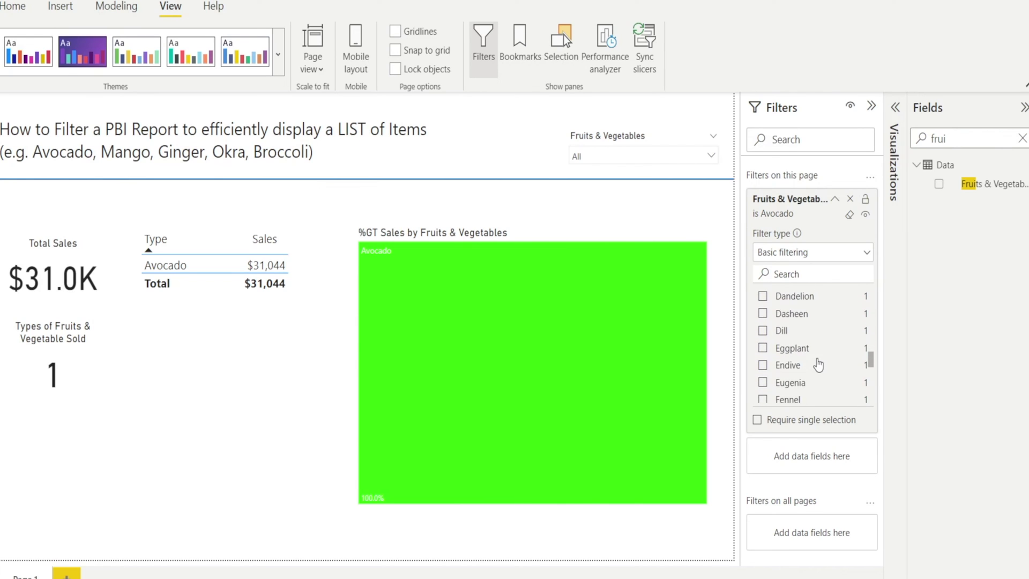
{"action": "scroll", "coordinate": [819, 365], "scroll_direction": "down", "scroll_amount": 18}
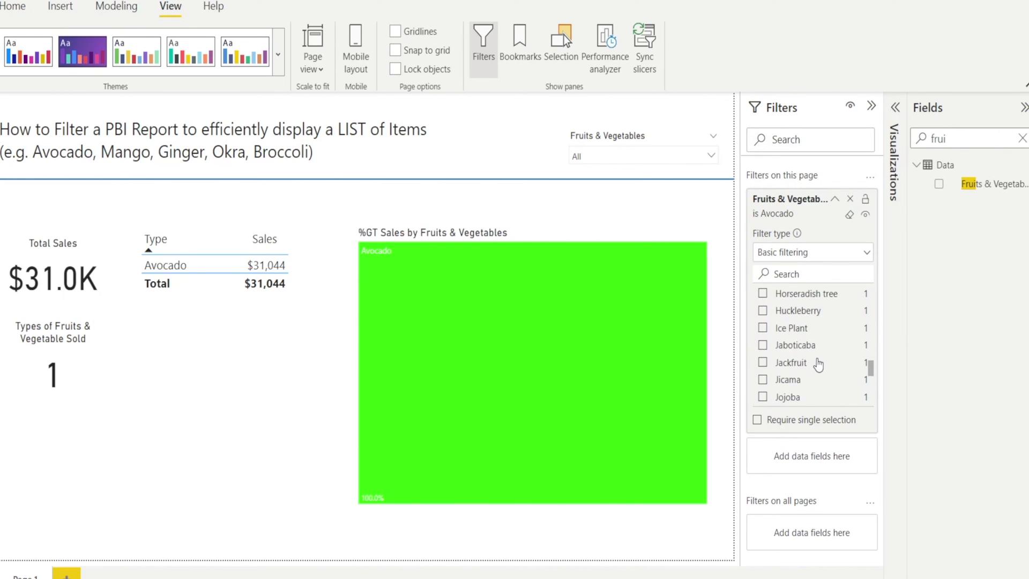
{"action": "scroll", "coordinate": [819, 364], "scroll_direction": "down", "scroll_amount": 7}
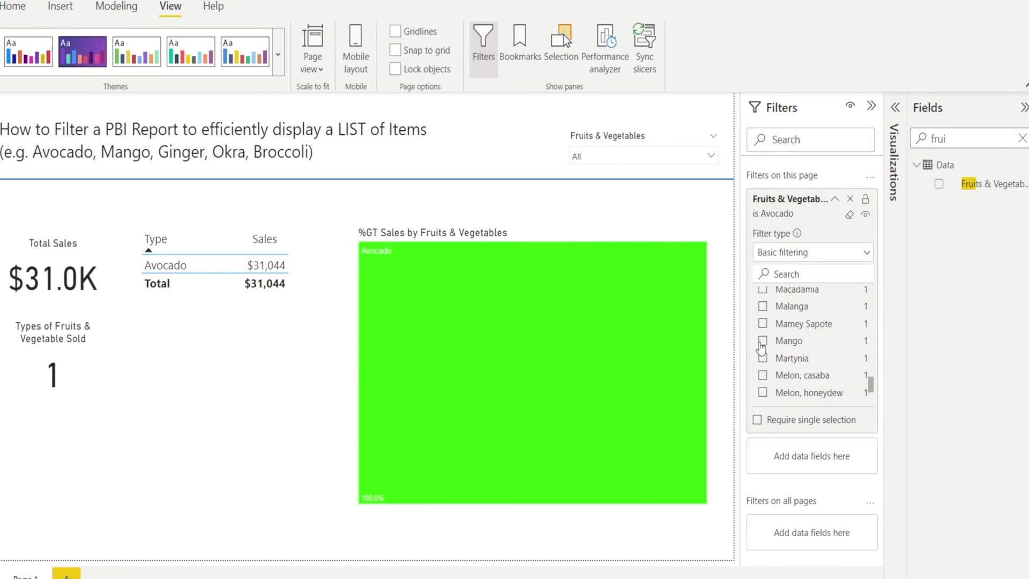
{"action": "left_click", "coordinate": [763, 342]}
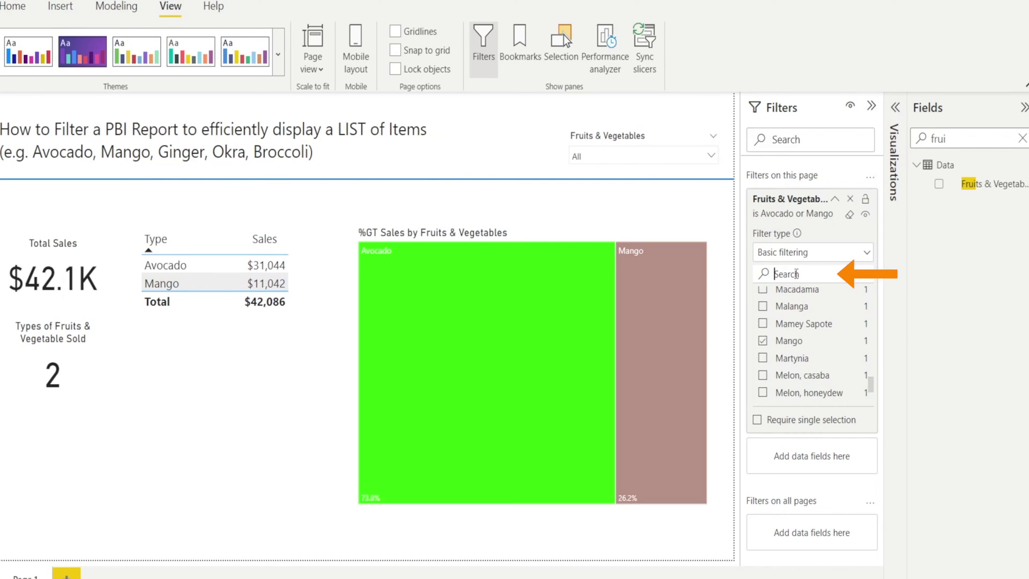
- Search the filter card for Ginger, Okra and Broccoli and tick each one
{"action": "left_click", "coordinate": [796, 274]}
{"action": "type", "text": "Gn"}
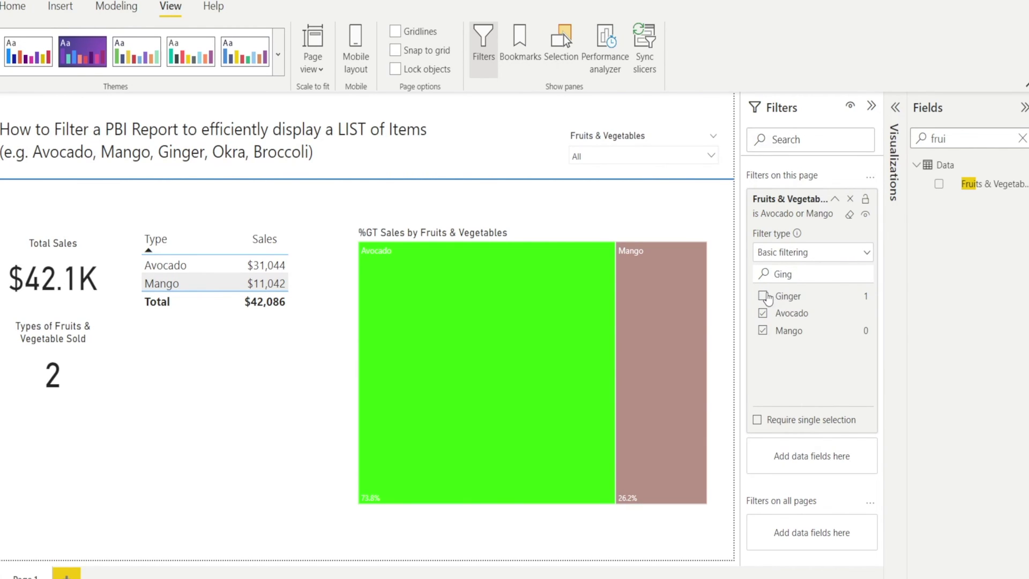
{"action": "left_click", "coordinate": [764, 296]}
{"action": "left_click_drag", "start_coordinate": [796, 274], "coordinate": [756, 277]}
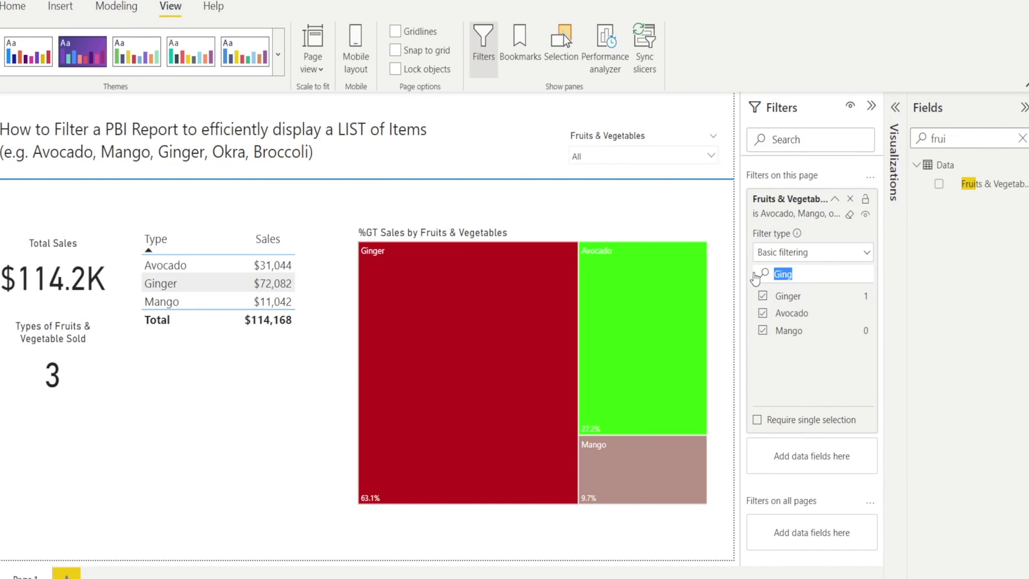
{"action": "type", "text": "okra"}
{"action": "left_click", "coordinate": [764, 296]}
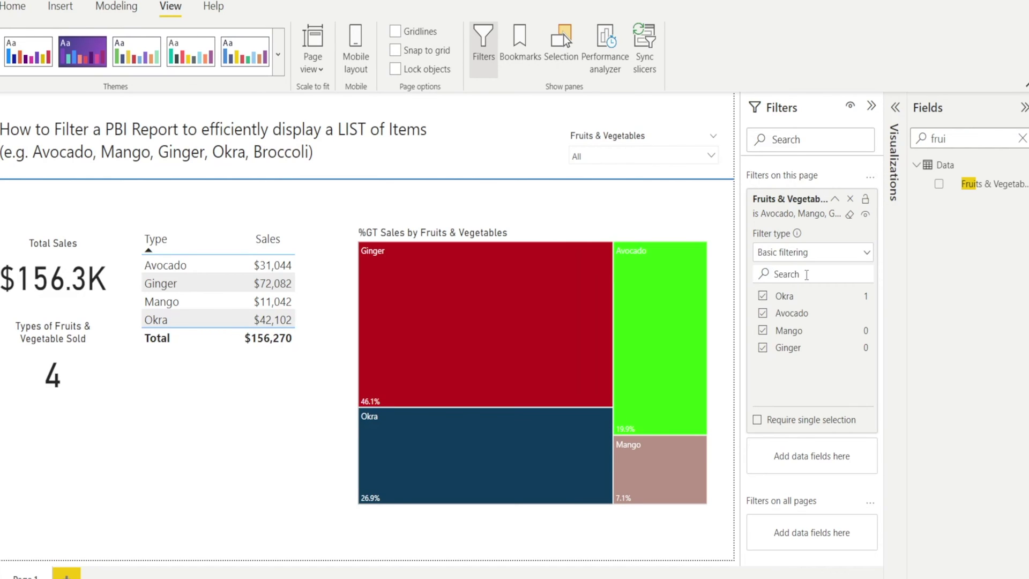
{"action": "type", "text": "brocc"}
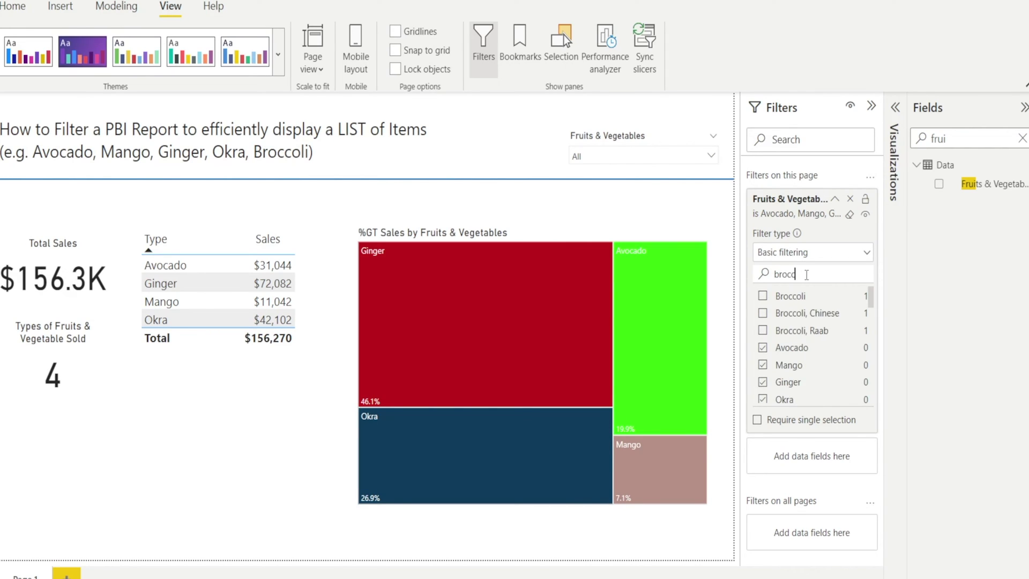
{"action": "left_click", "coordinate": [762, 299]}
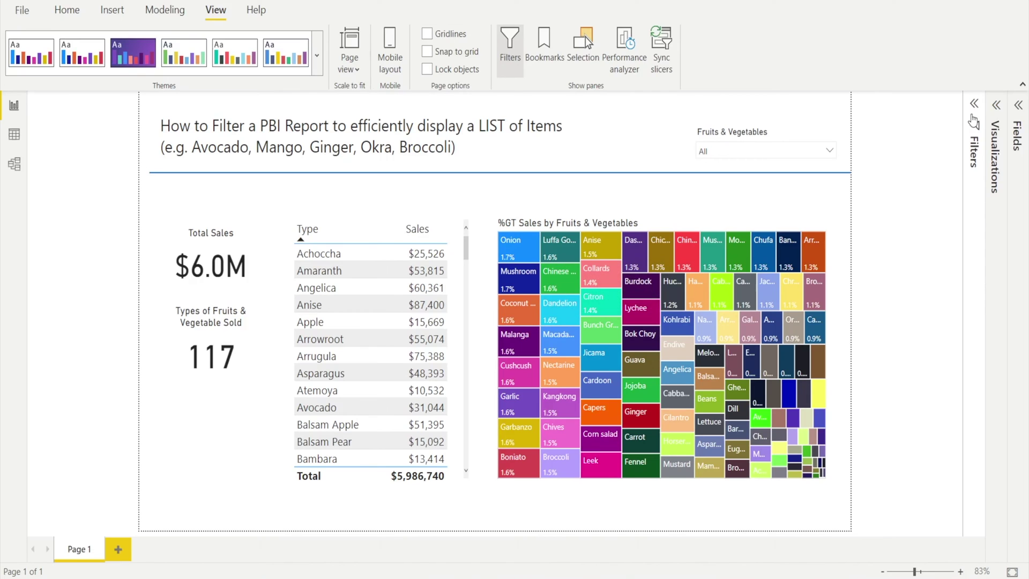
- Expand the Filters pane and switch the page filter to Advanced filtering
{"action": "left_click", "coordinate": [975, 106]}
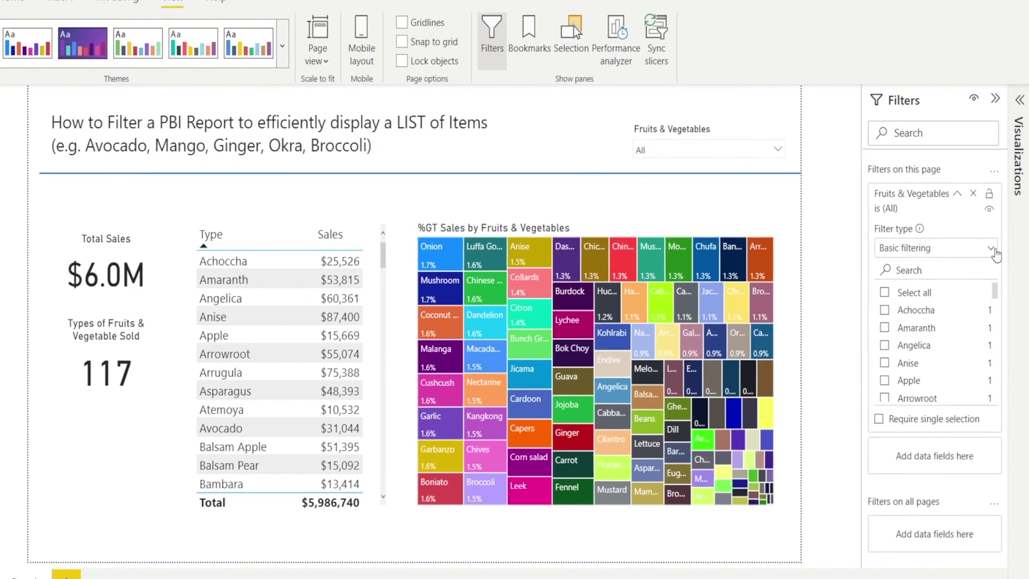
{"action": "left_click", "coordinate": [993, 252]}
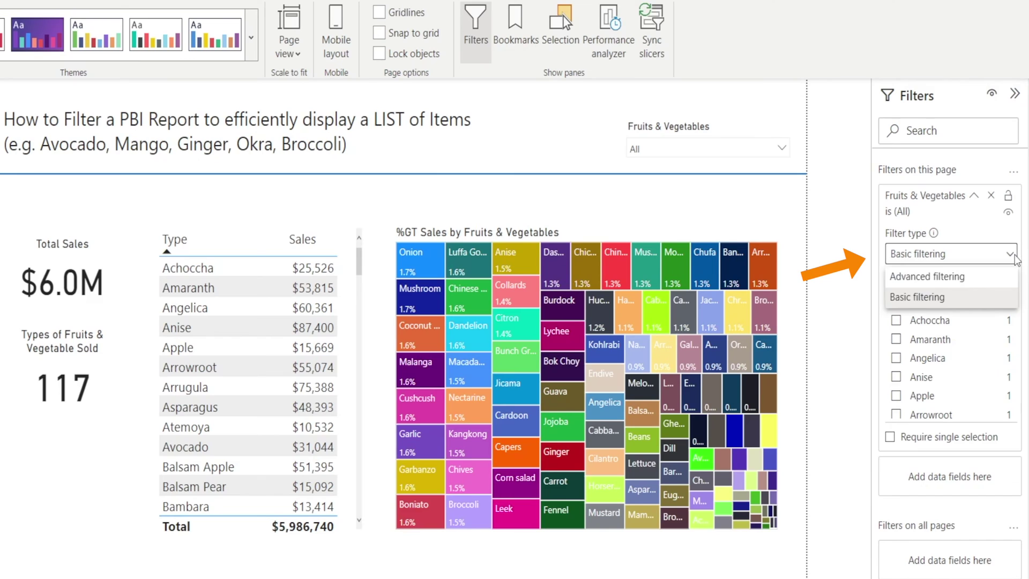
{"action": "left_click", "coordinate": [966, 278]}
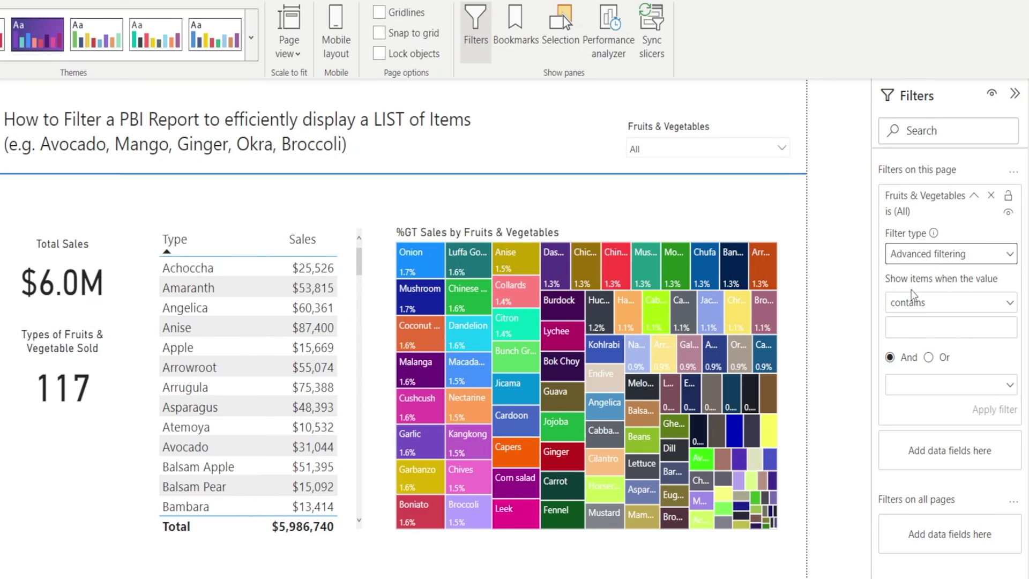
- Enter 'contains avocado' Or 'contains Mango' and apply the advanced filter
{"action": "left_click", "coordinate": [916, 329]}
{"action": "type", "text": "avo"}
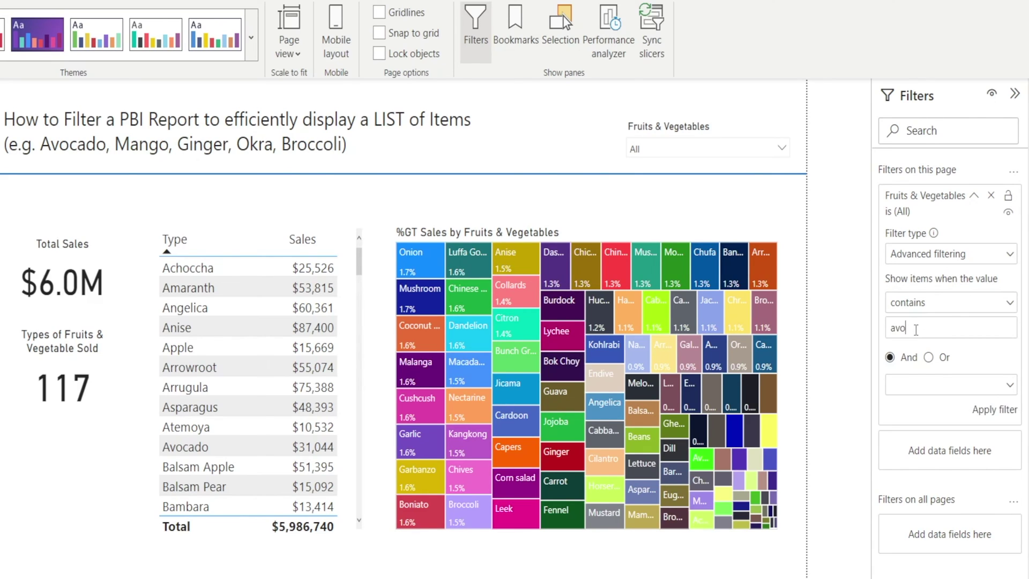
{"action": "type", "text": "cado"}
{"action": "left_click", "coordinate": [920, 386]}
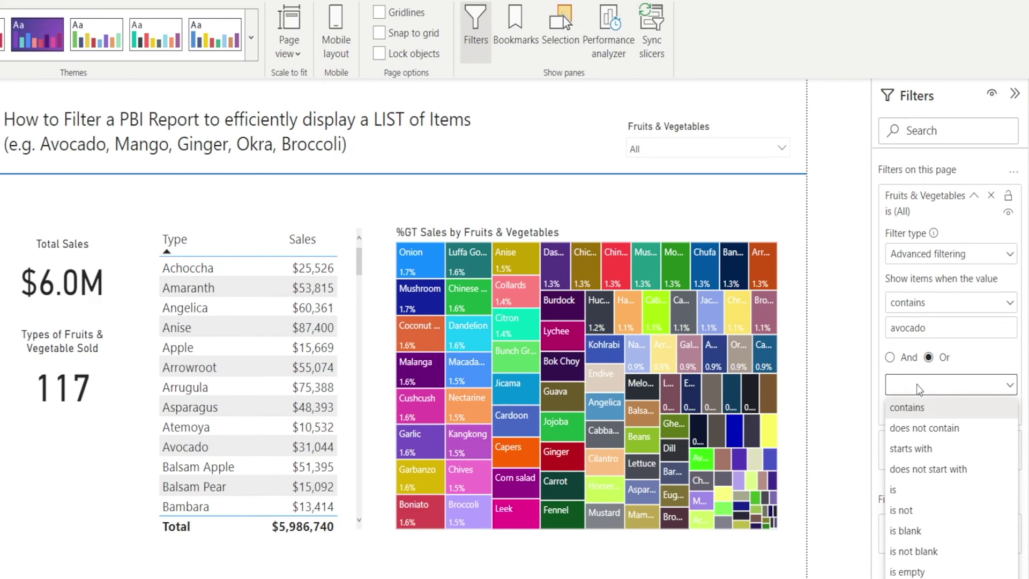
{"action": "left_click", "coordinate": [916, 409]}
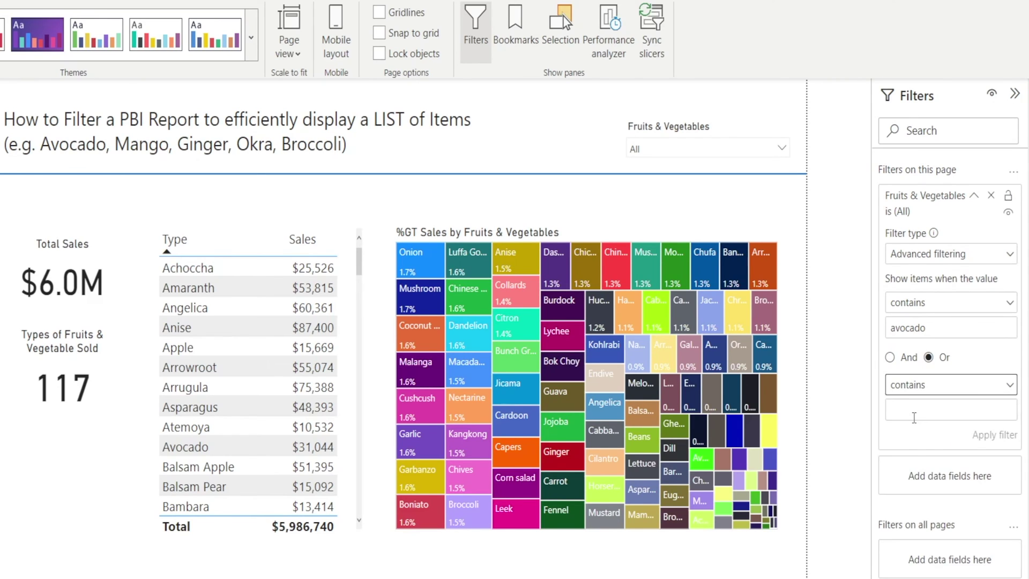
{"action": "type", "text": "Mango"}
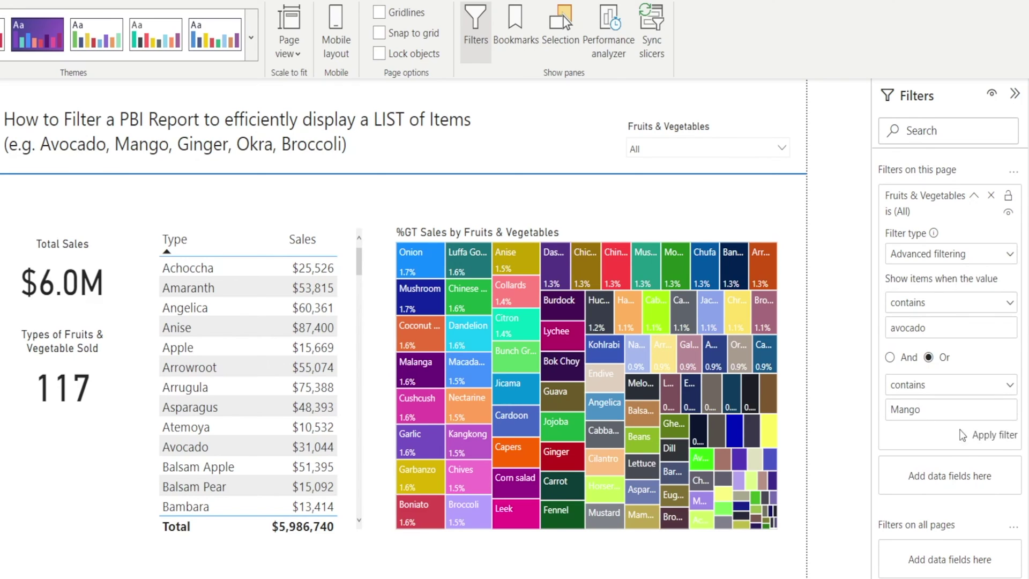
{"action": "left_click", "coordinate": [997, 437]}
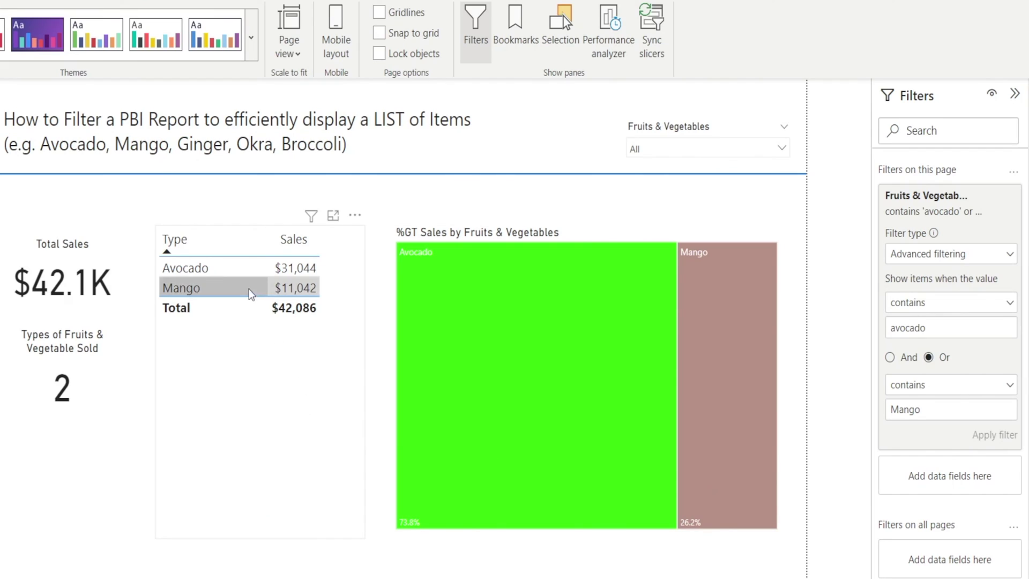
{"action": "left_click_drag", "start_coordinate": [239, 306], "coordinate": [324, 383]}
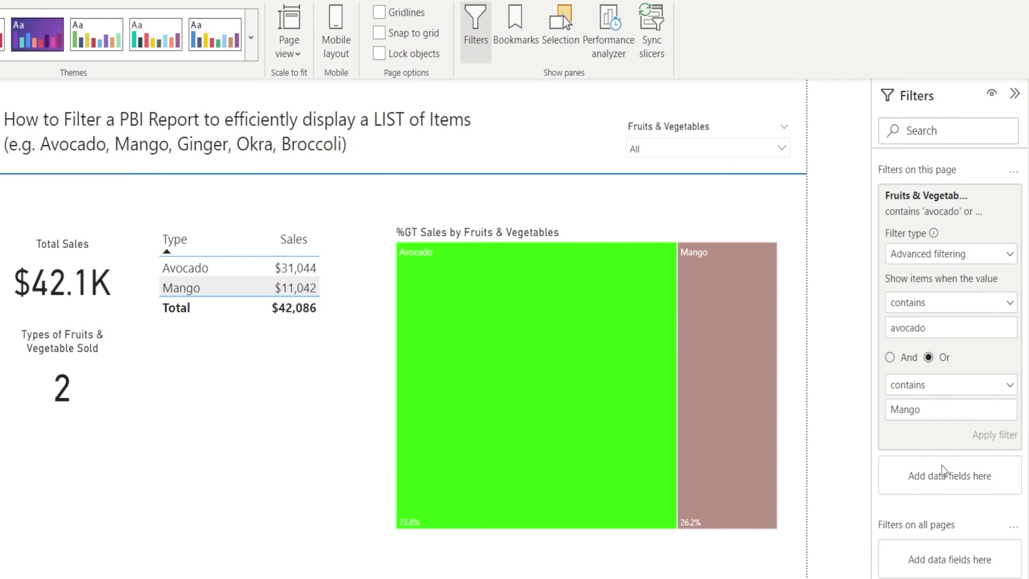
- Tick Achoccha, Amaranth, Angelica and Anise in basic filtering, then convert to Advanced filtering
{"action": "left_click", "coordinate": [1011, 255]}
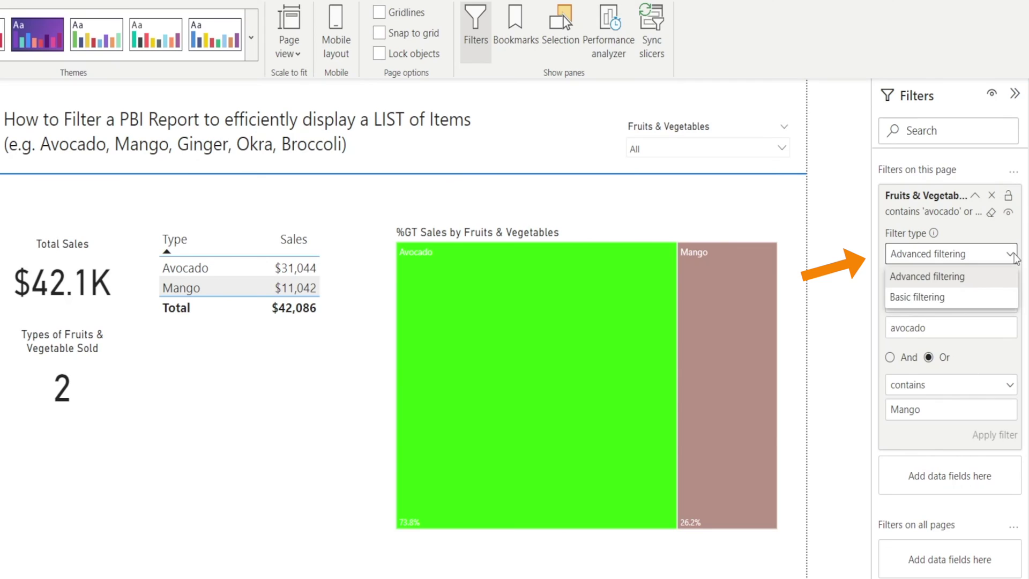
{"action": "left_click", "coordinate": [964, 302]}
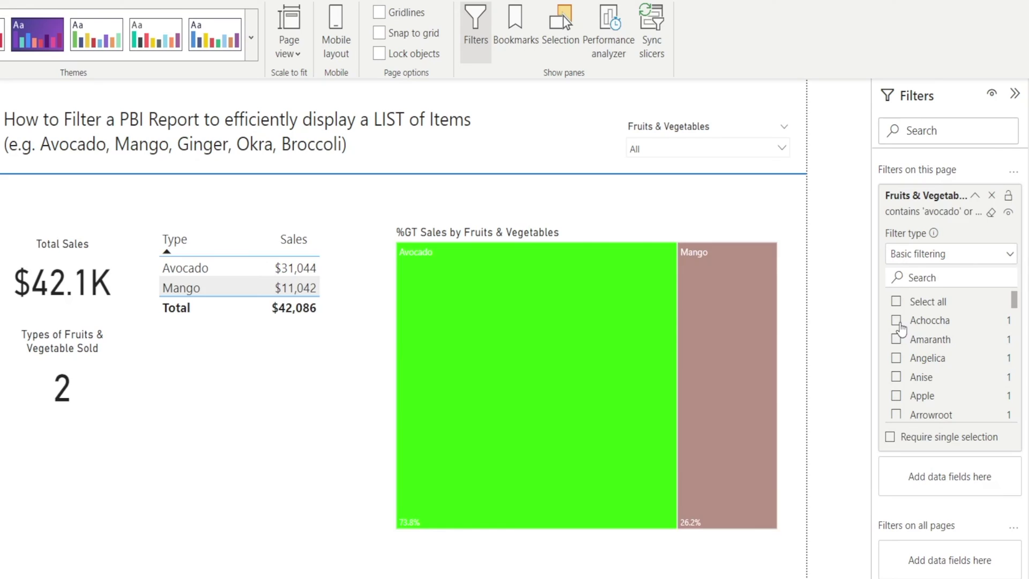
{"action": "left_click", "coordinate": [897, 320]}
{"action": "left_click", "coordinate": [896, 340]}
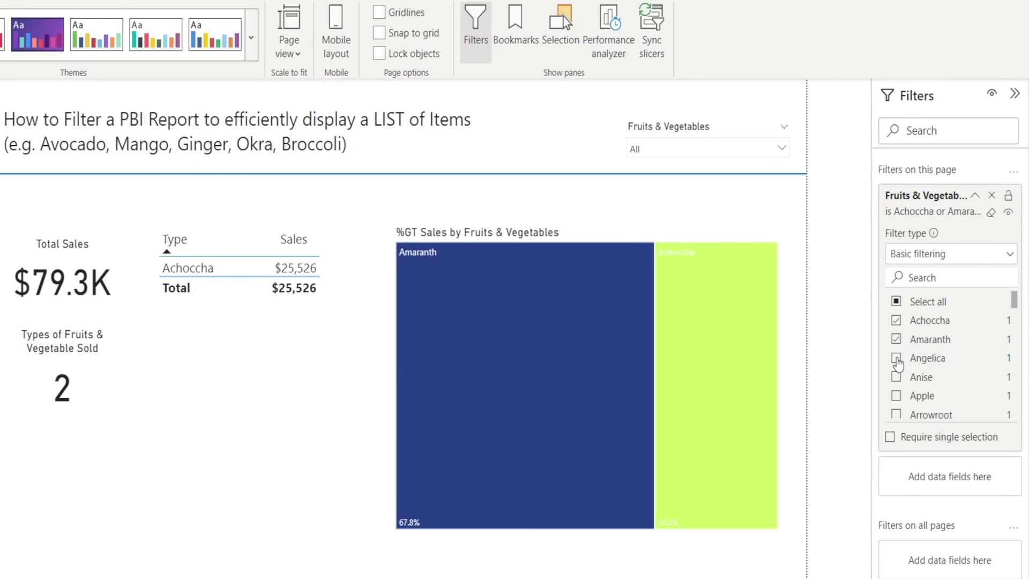
{"action": "left_click", "coordinate": [897, 358]}
{"action": "left_click", "coordinate": [896, 377]}
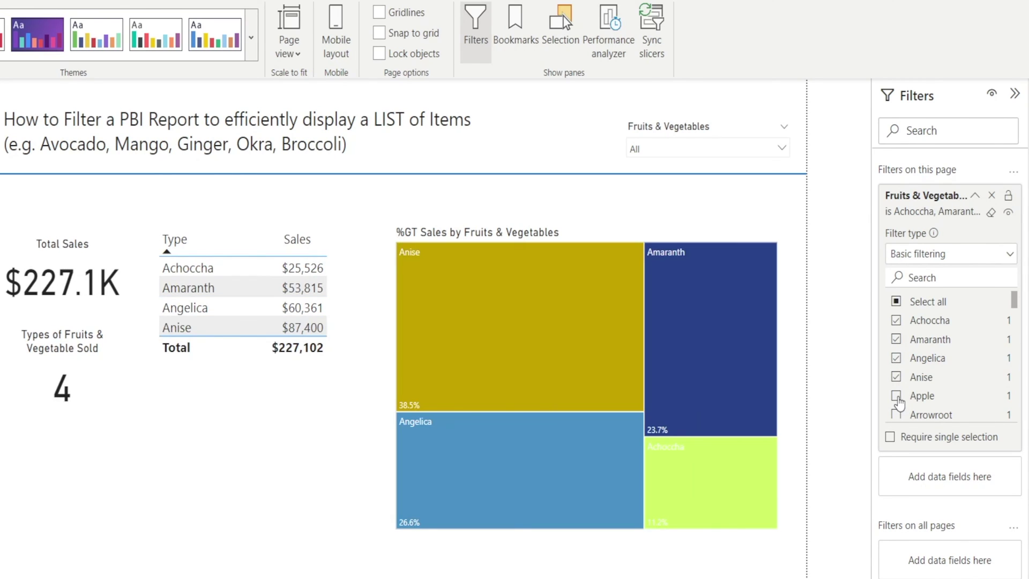
{"action": "left_click", "coordinate": [1006, 261]}
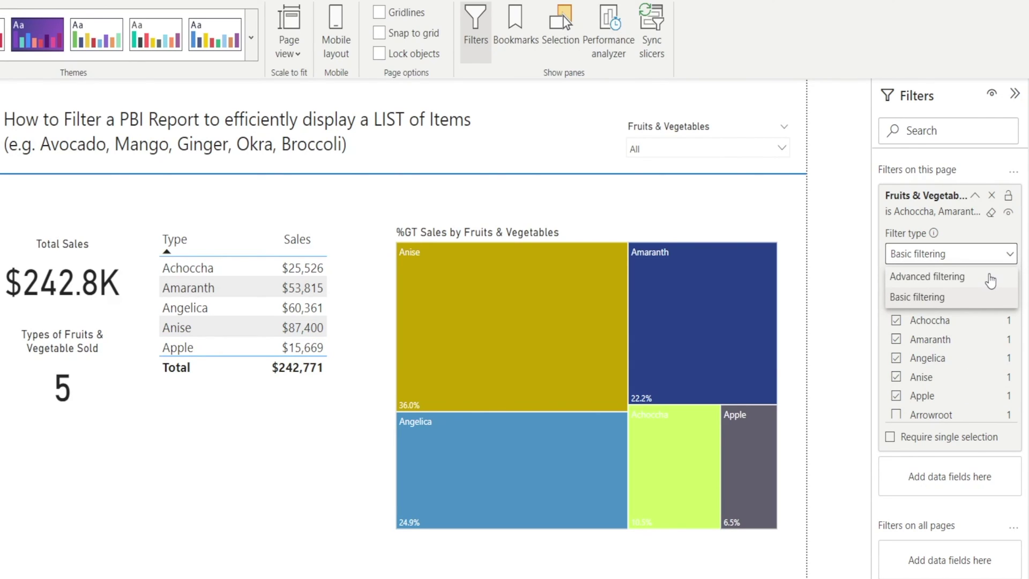
{"action": "left_click", "coordinate": [991, 278]}
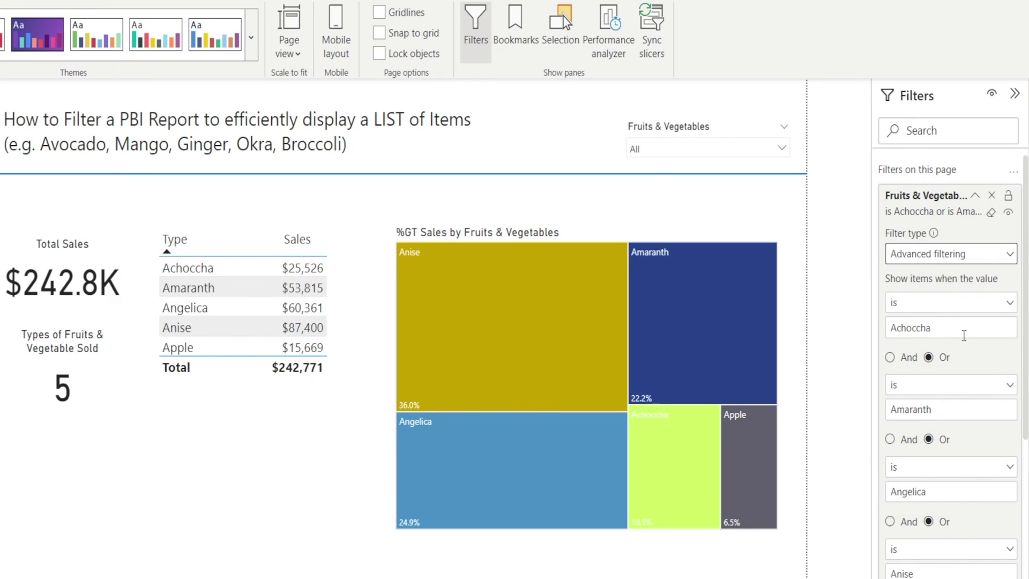
- Replace the first two condition values with avocado and Mango
{"action": "scroll", "coordinate": [976, 395], "scroll_direction": "down", "scroll_amount": 4}
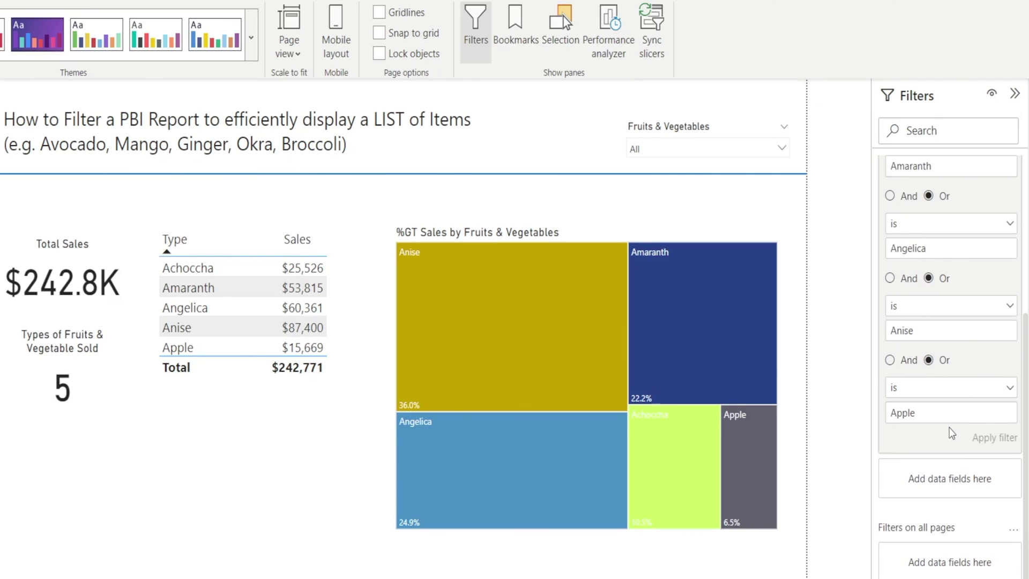
{"action": "scroll", "coordinate": [950, 427], "scroll_direction": "up", "scroll_amount": 3}
{"action": "scroll", "coordinate": [949, 432], "scroll_direction": "up", "scroll_amount": 1}
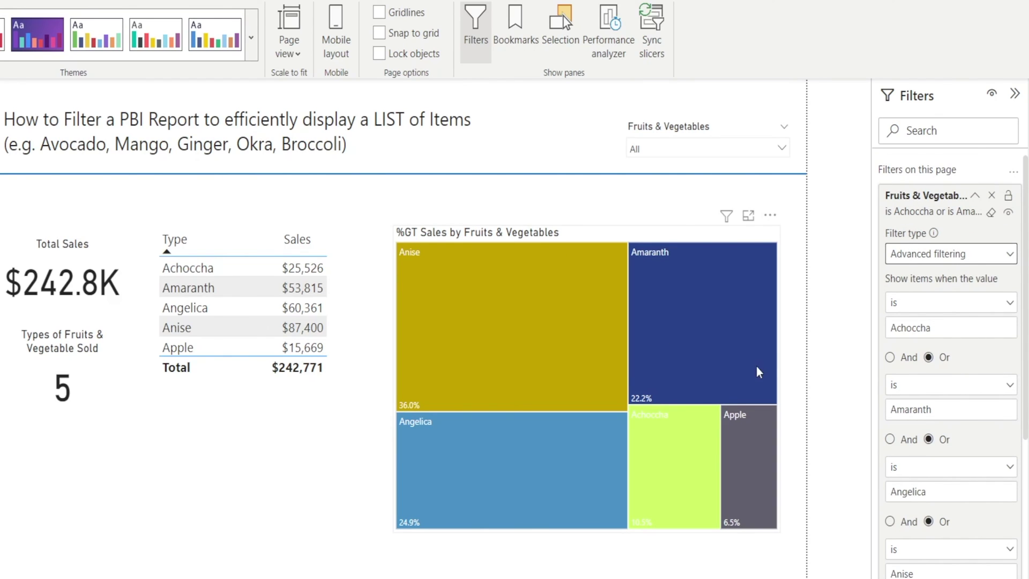
{"action": "double_click", "coordinate": [939, 328]}
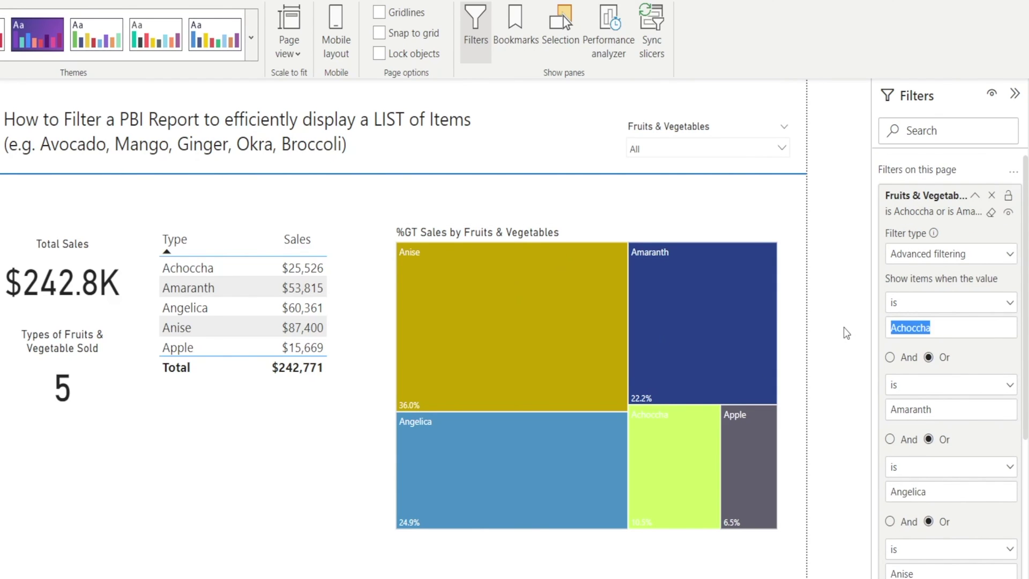
{"action": "type", "text": "avocado"}
{"action": "double_click", "coordinate": [952, 410]}
{"action": "type", "text": "Mango"}
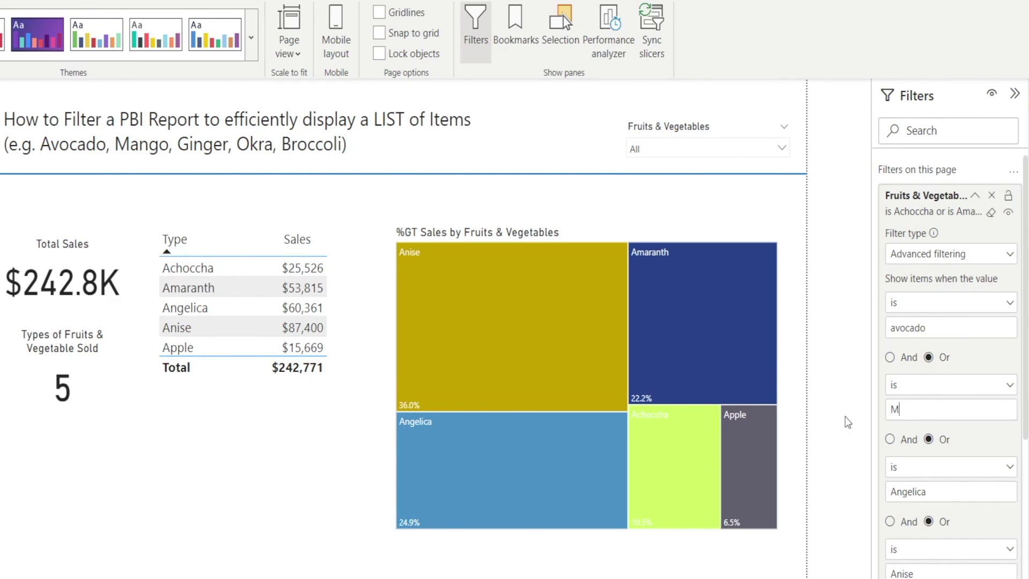
- Set the remaining values to ginger, Okra and Broccoli and apply the filter
{"action": "key", "text": "Tab"}
{"action": "key", "text": "Tab"}
{"action": "key", "text": "Tab"}
{"action": "type", "text": "ginger"}
{"action": "key", "text": "Tab"}
{"action": "key", "text": "Tab"}
{"action": "key", "text": "Tab"}
{"action": "type", "text": "Ok"}
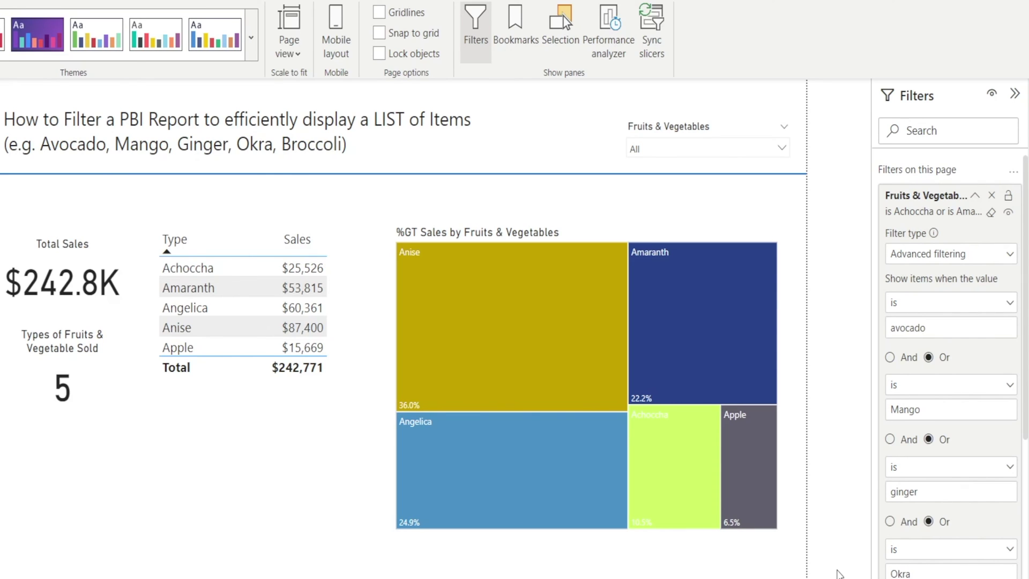
{"action": "type", "text": "ra"}
{"action": "key", "text": "Tab"}
{"action": "key", "text": "Tab"}
{"action": "key", "text": "Tab"}
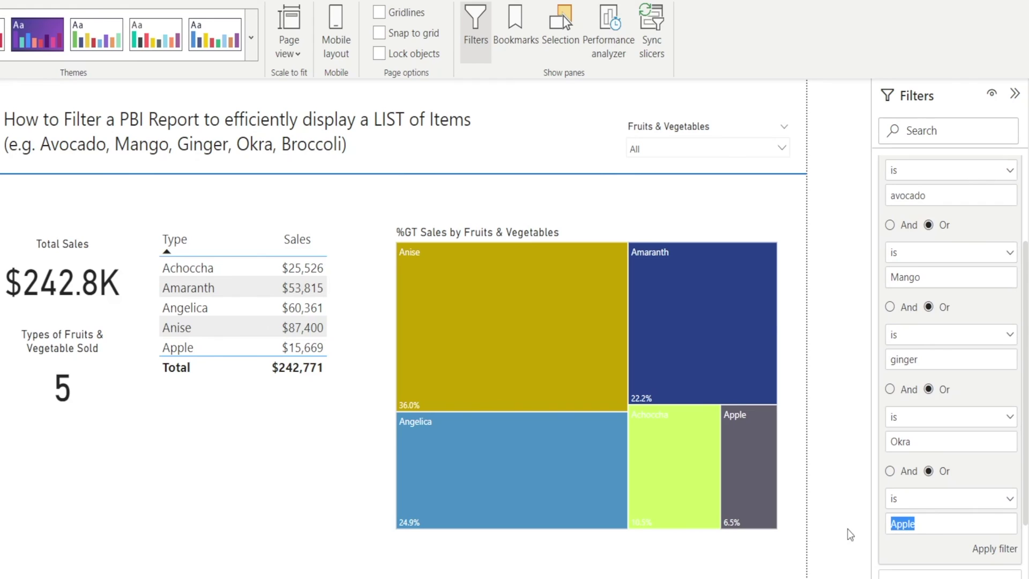
{"action": "type", "text": "Broccoli"}
{"action": "left_click", "coordinate": [989, 552]}
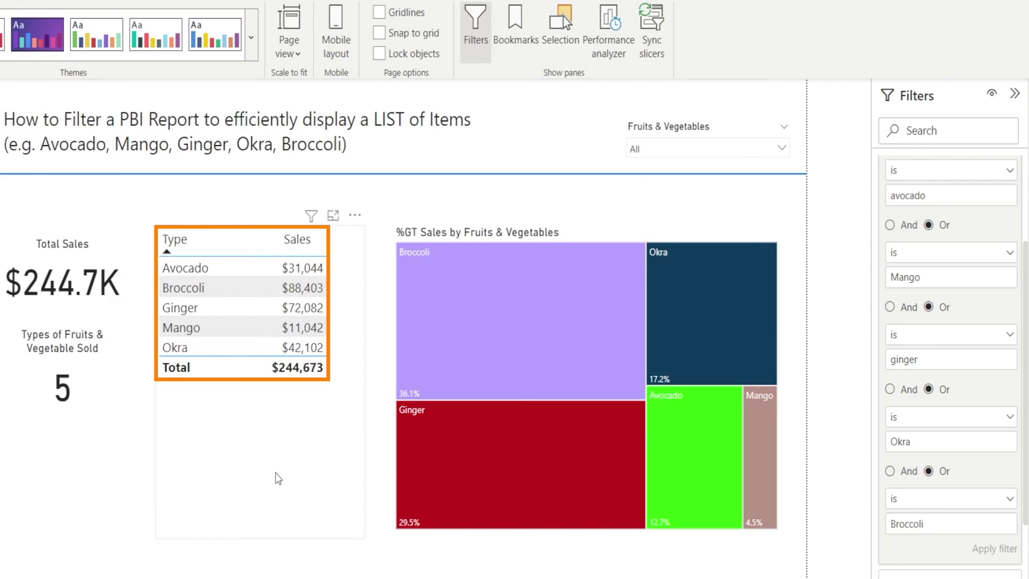
{"action": "scroll", "coordinate": [957, 381], "scroll_direction": "up", "scroll_amount": 3}
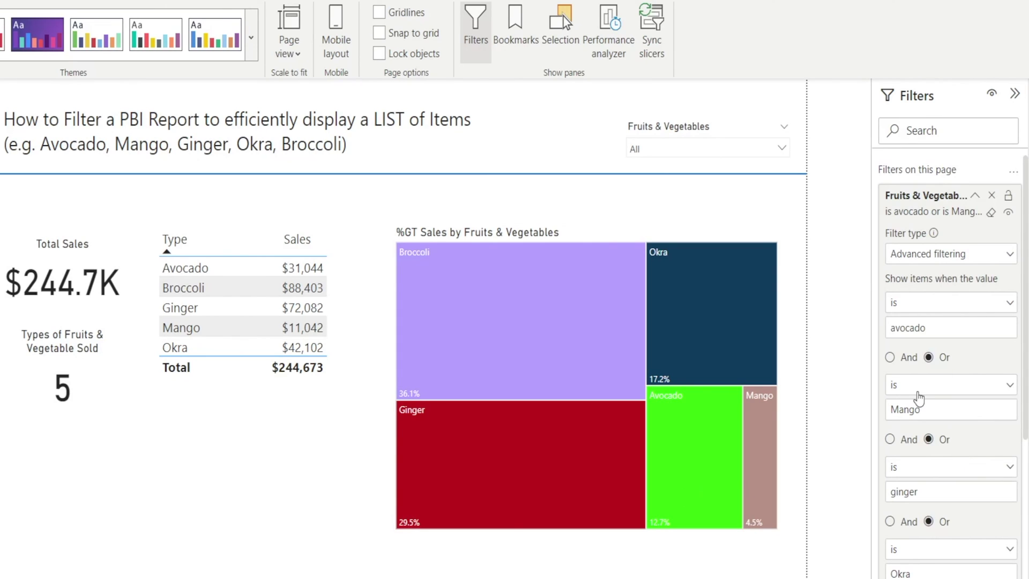
- Make the avocado and Mango conditions 'does not contain', joined with And
{"action": "left_click", "coordinate": [1010, 305]}
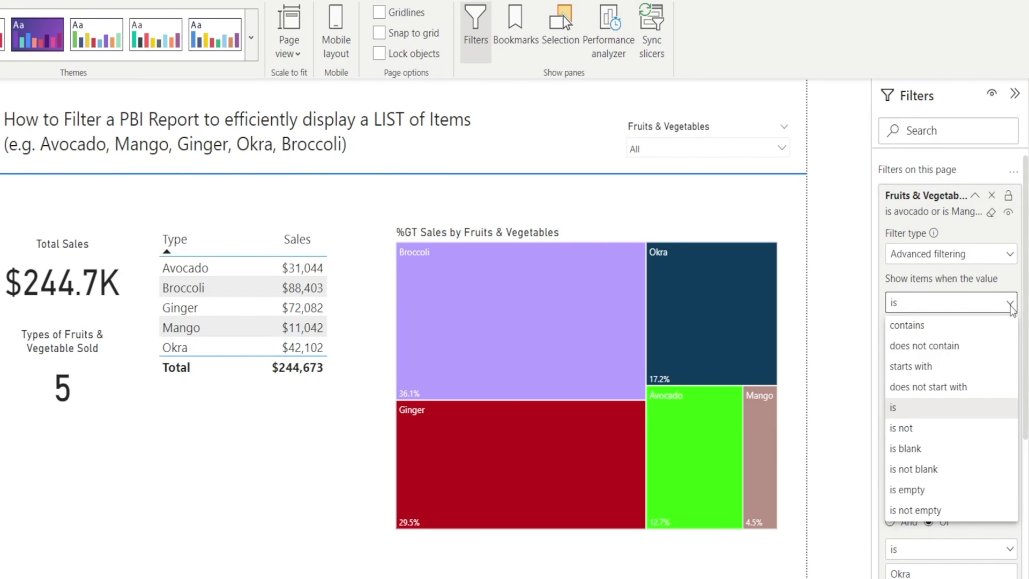
{"action": "left_click", "coordinate": [990, 349]}
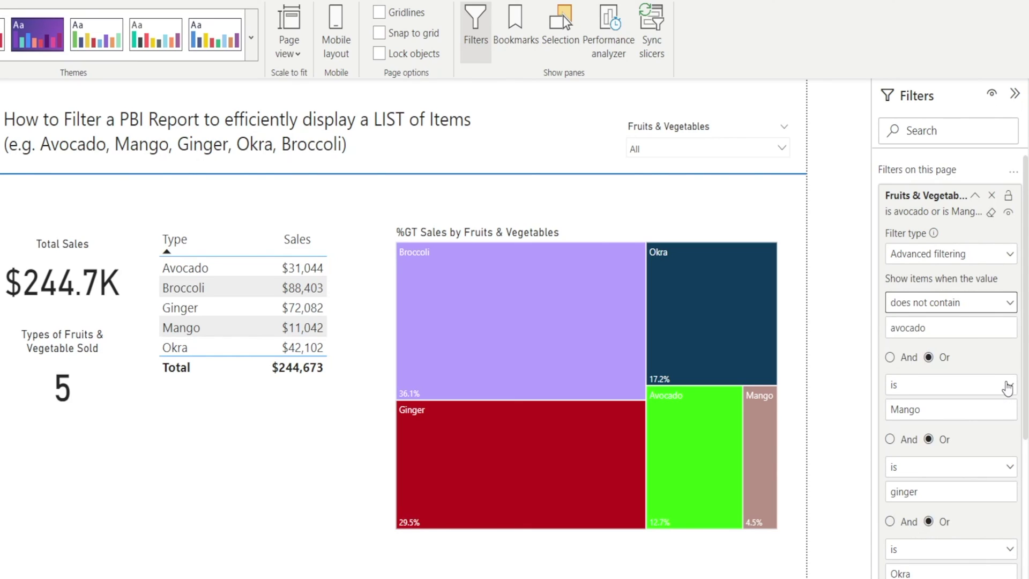
{"action": "left_click", "coordinate": [892, 357]}
{"action": "left_click", "coordinate": [1010, 387]}
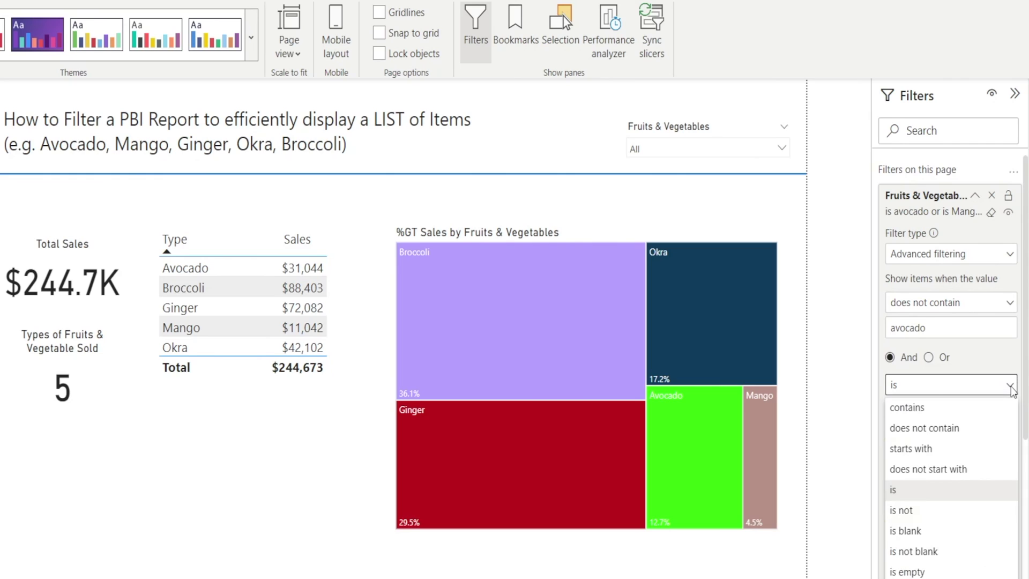
{"action": "left_click", "coordinate": [985, 430]}
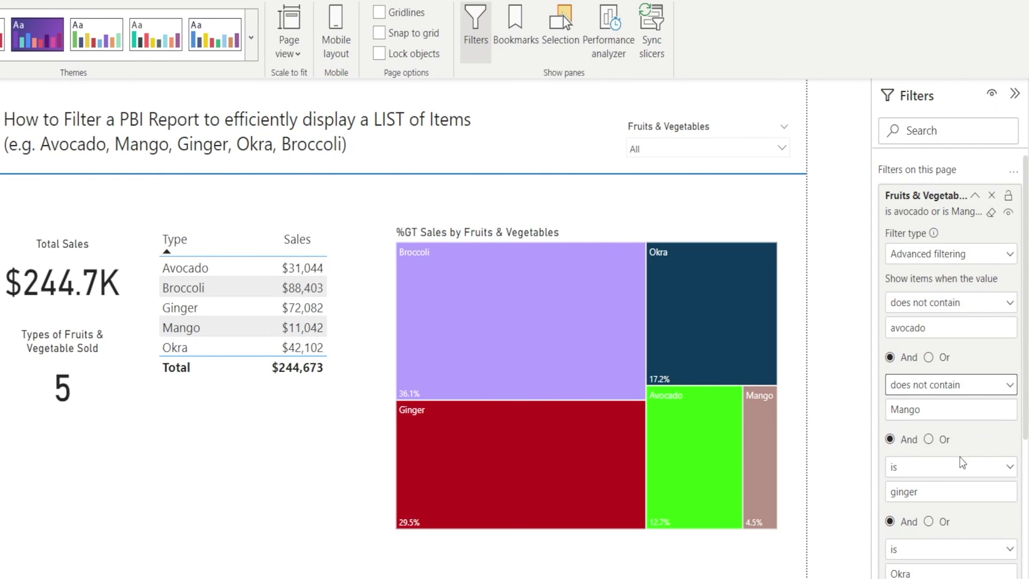
- Set ginger and Broccoli to 'does not contain', Okra to 'contains', and apply
{"action": "left_click", "coordinate": [1008, 469]}
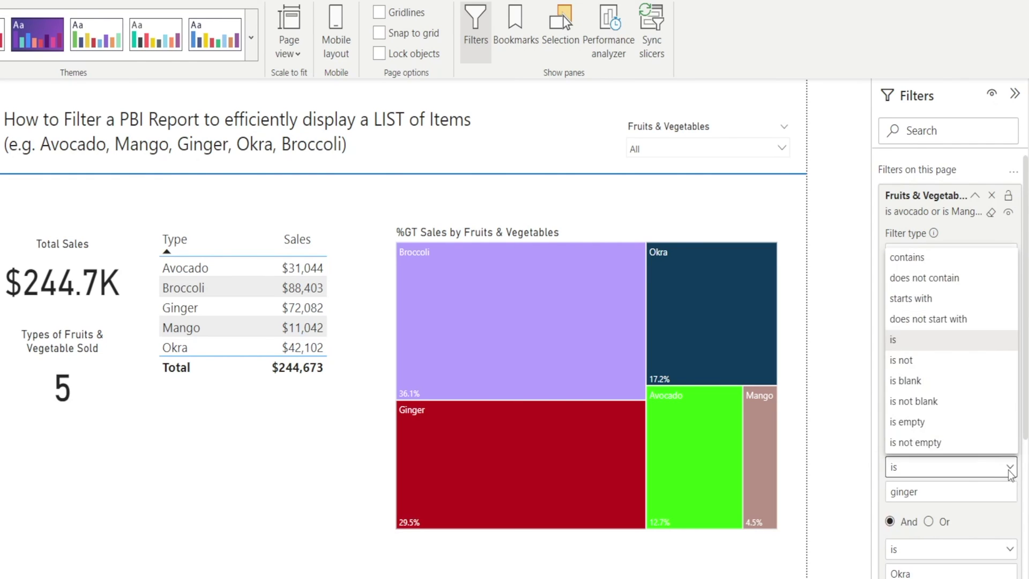
{"action": "left_click", "coordinate": [945, 278]}
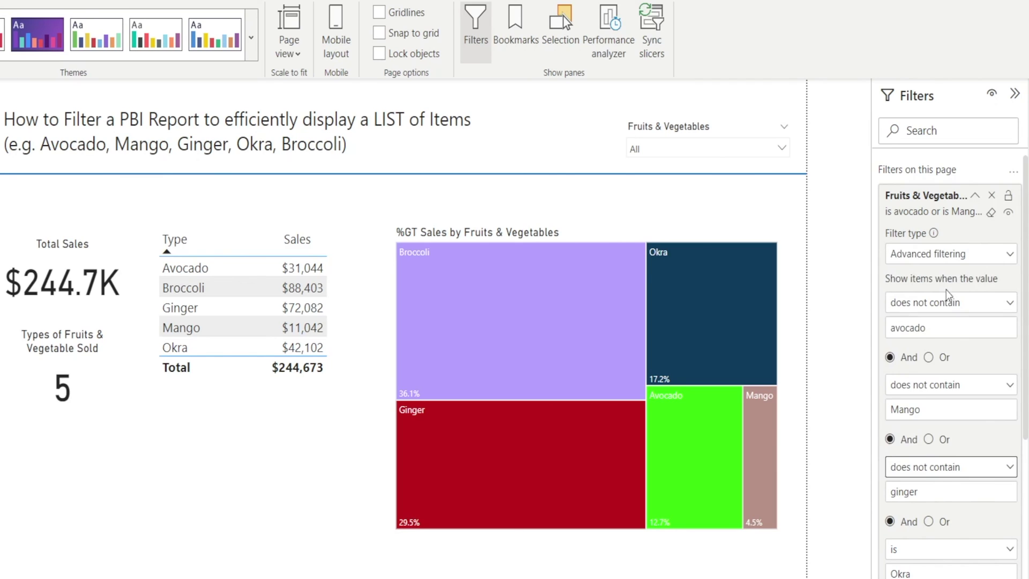
{"action": "scroll", "coordinate": [970, 541], "scroll_direction": "down", "scroll_amount": 2}
{"action": "left_click", "coordinate": [1010, 484]}
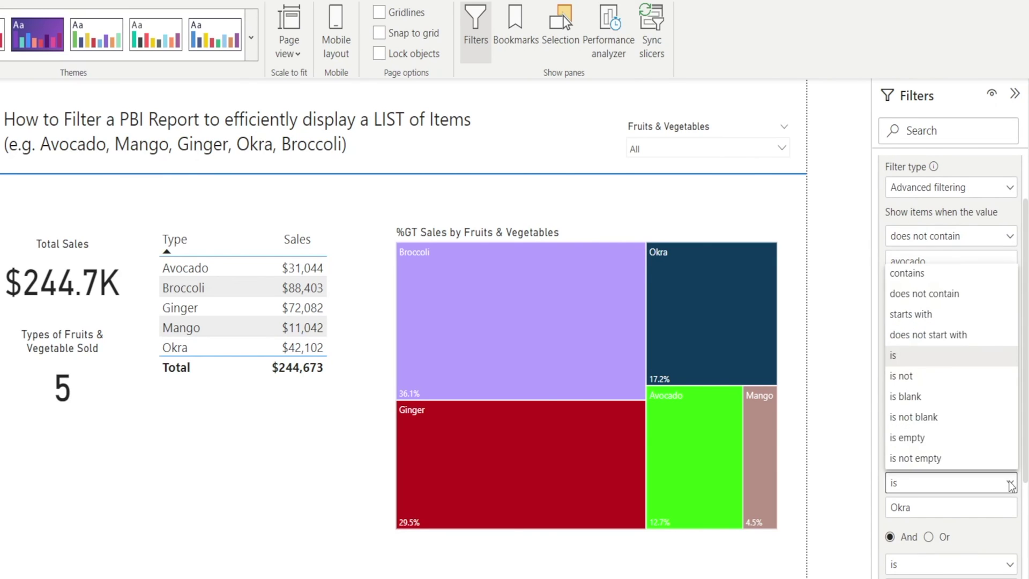
{"action": "left_click", "coordinate": [961, 283]}
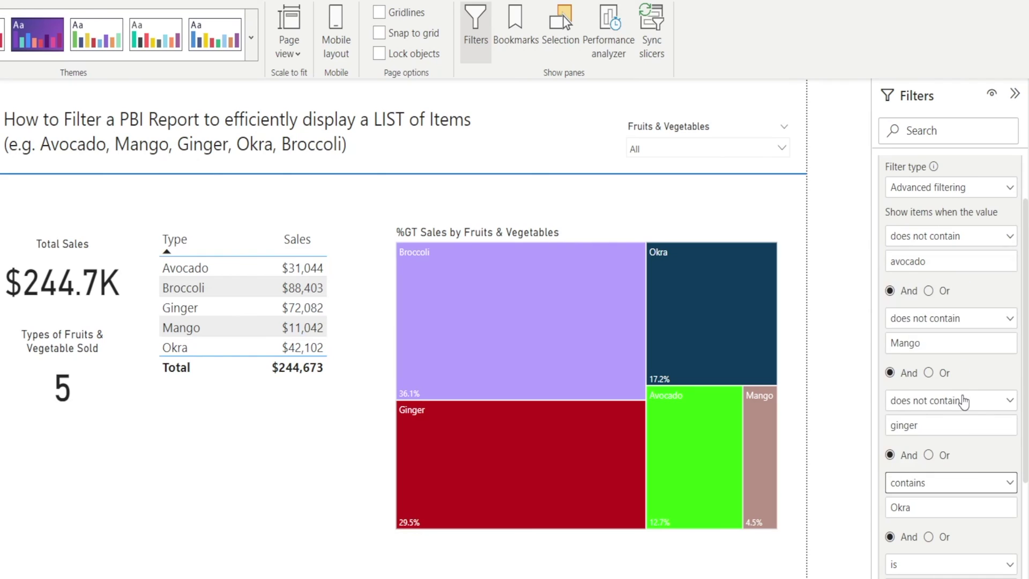
{"action": "scroll", "coordinate": [983, 516], "scroll_direction": "down", "scroll_amount": 2}
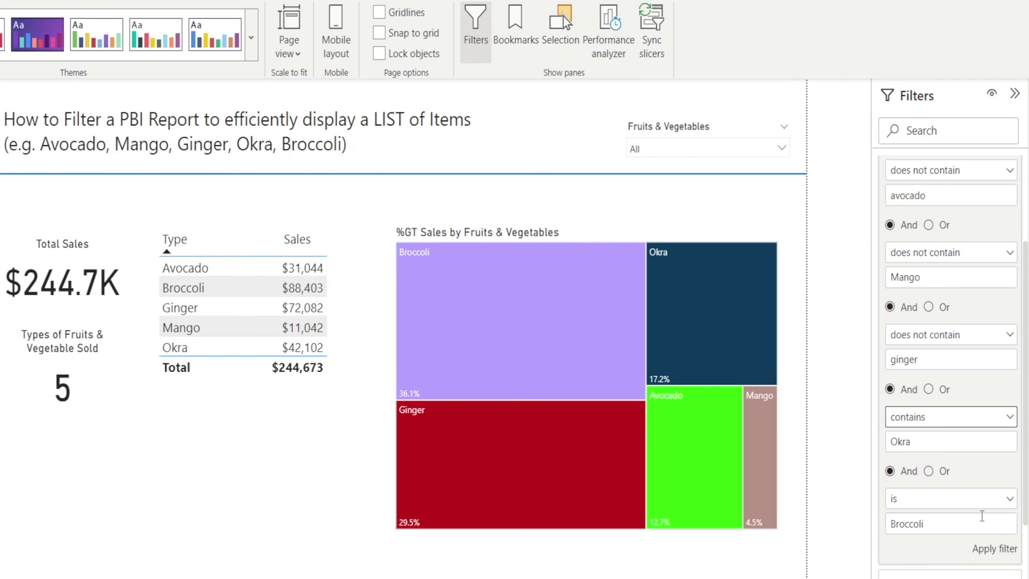
{"action": "left_click", "coordinate": [1009, 503]}
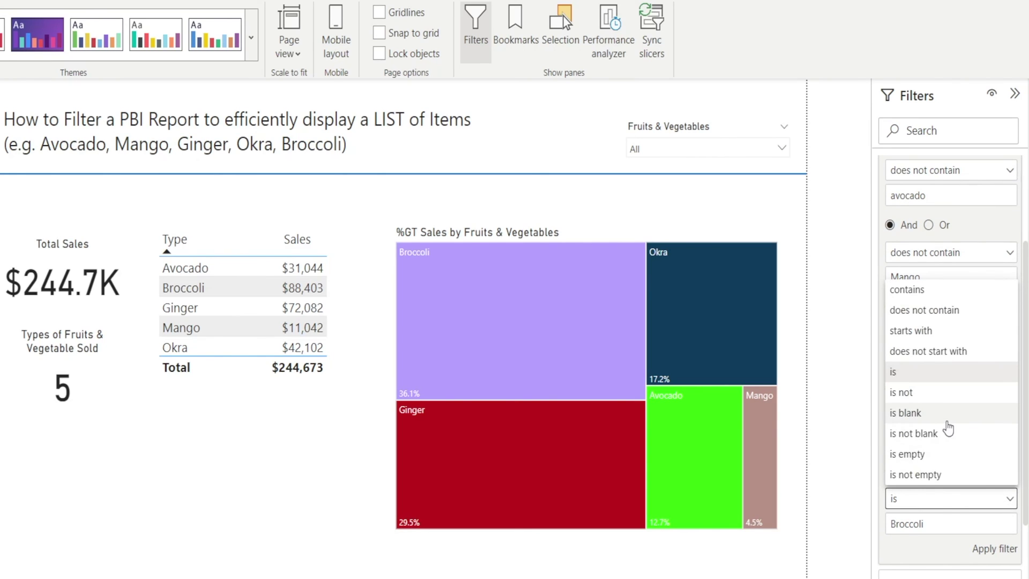
{"action": "left_click", "coordinate": [936, 310]}
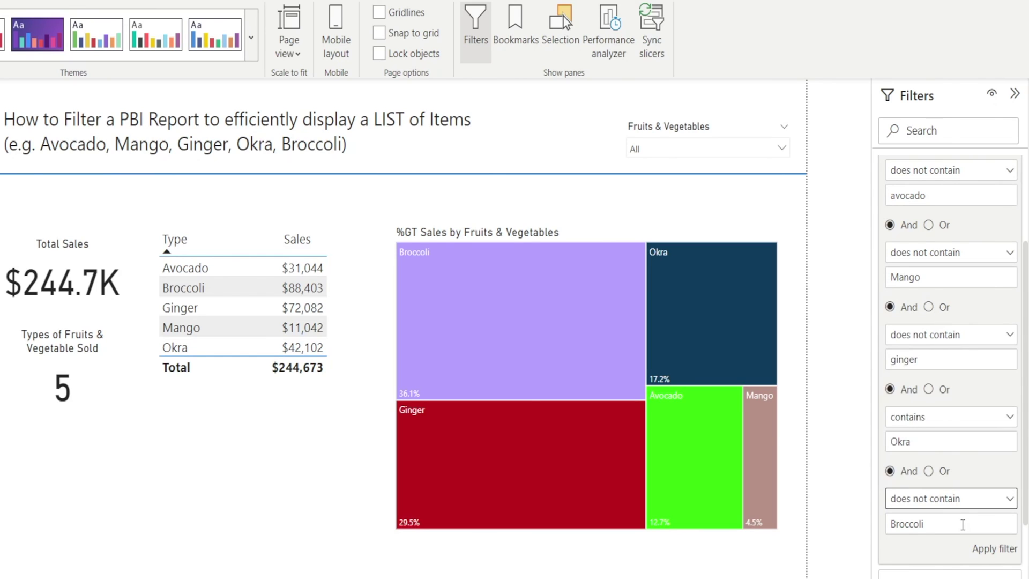
{"action": "scroll", "coordinate": [963, 525], "scroll_direction": "up", "scroll_amount": 4}
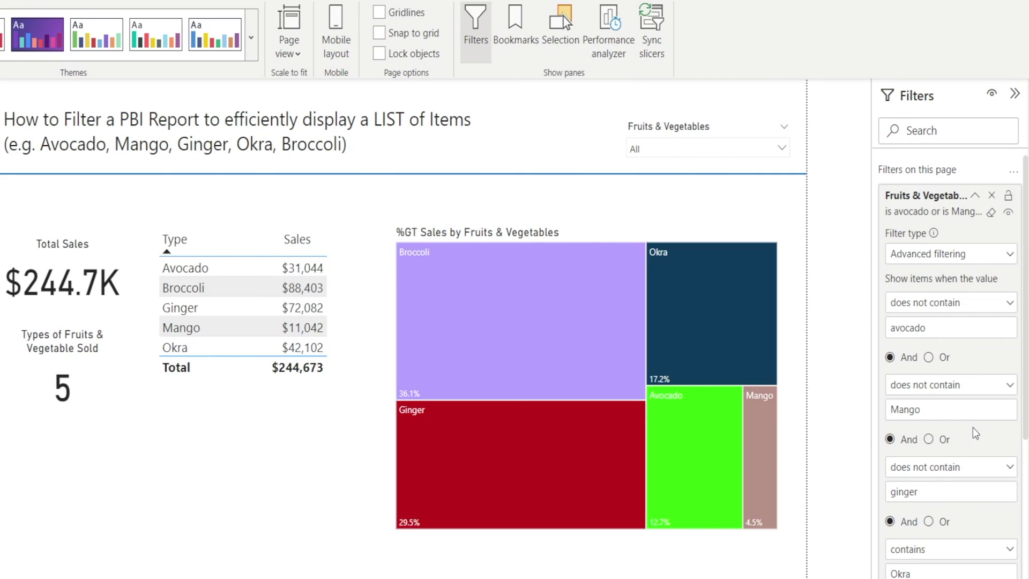
{"action": "scroll", "coordinate": [960, 498], "scroll_direction": "down", "scroll_amount": 7}
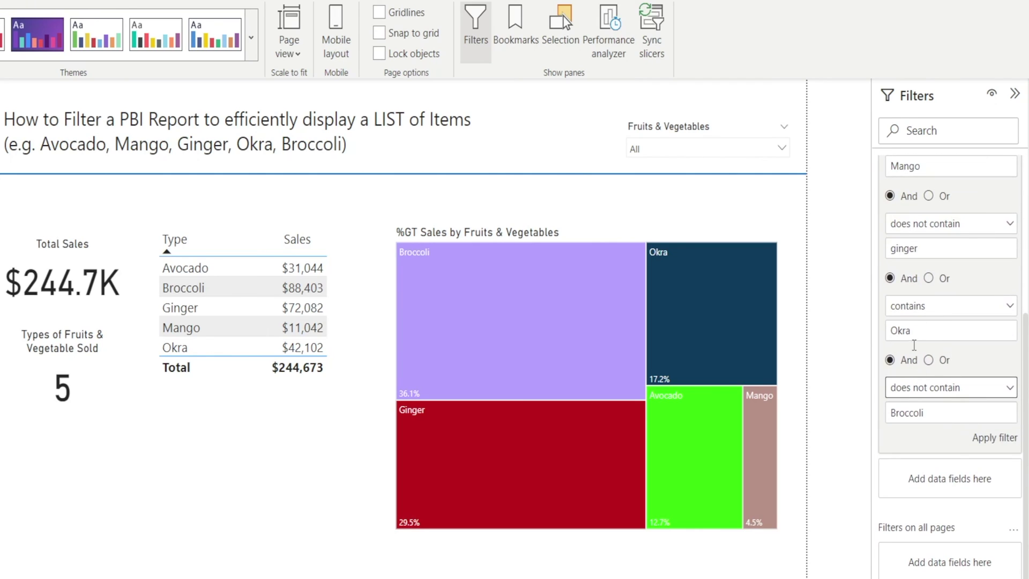
{"action": "left_click", "coordinate": [988, 438]}
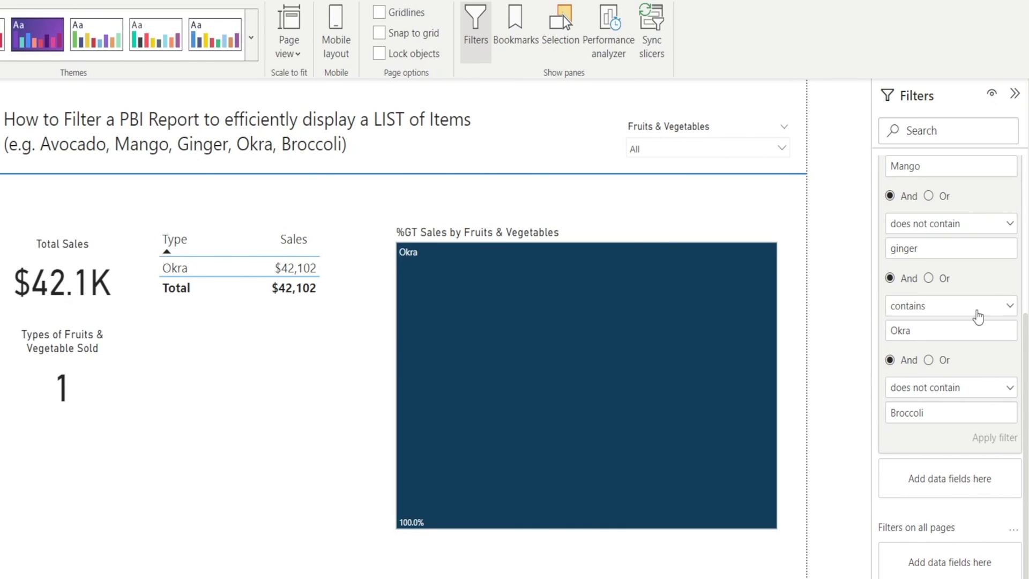
- Change the Okra condition to 'does not contain' and reapply, excluding all five items
{"action": "left_click", "coordinate": [1008, 308]}
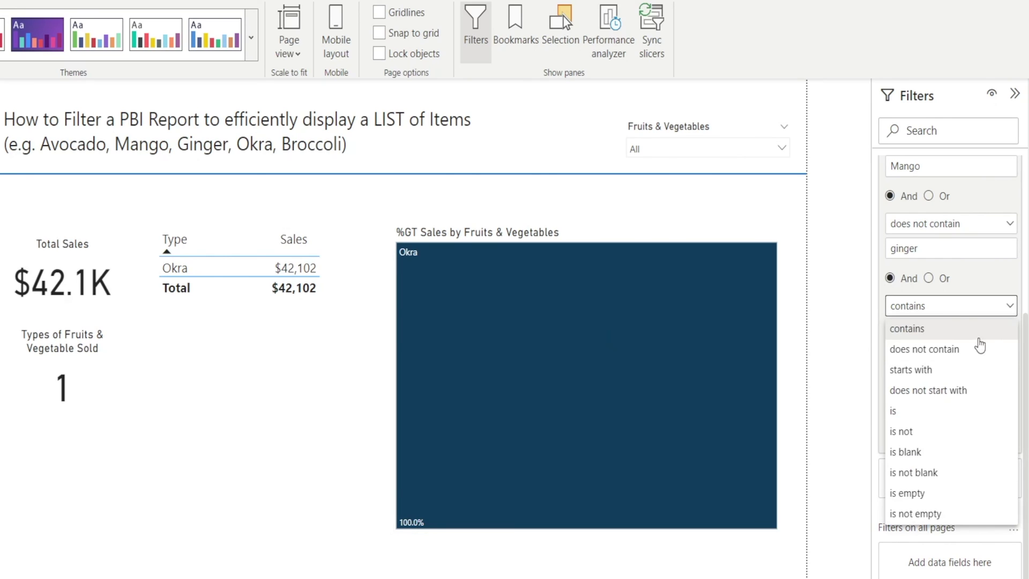
{"action": "left_click", "coordinate": [975, 351]}
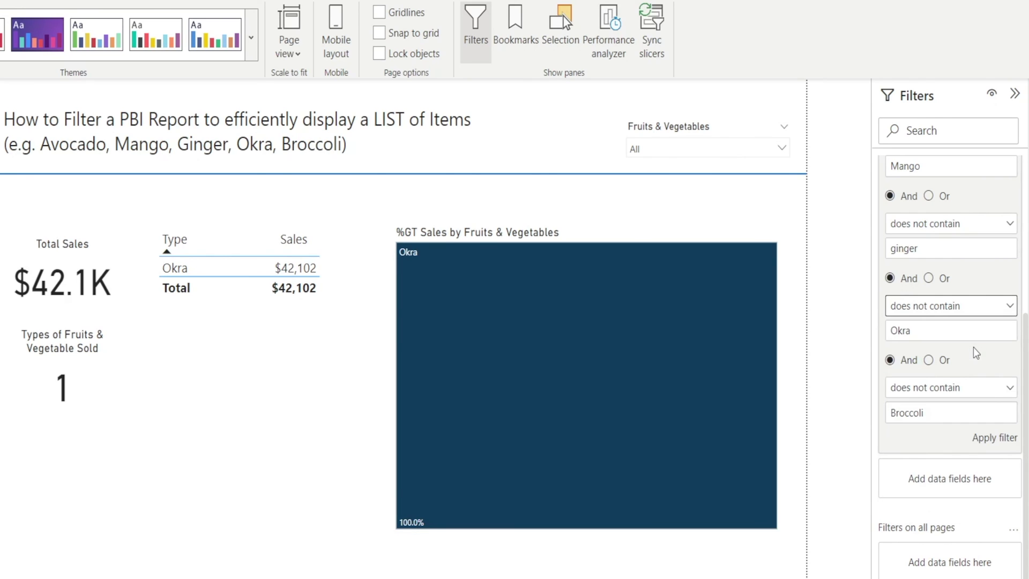
{"action": "left_click", "coordinate": [1000, 438]}
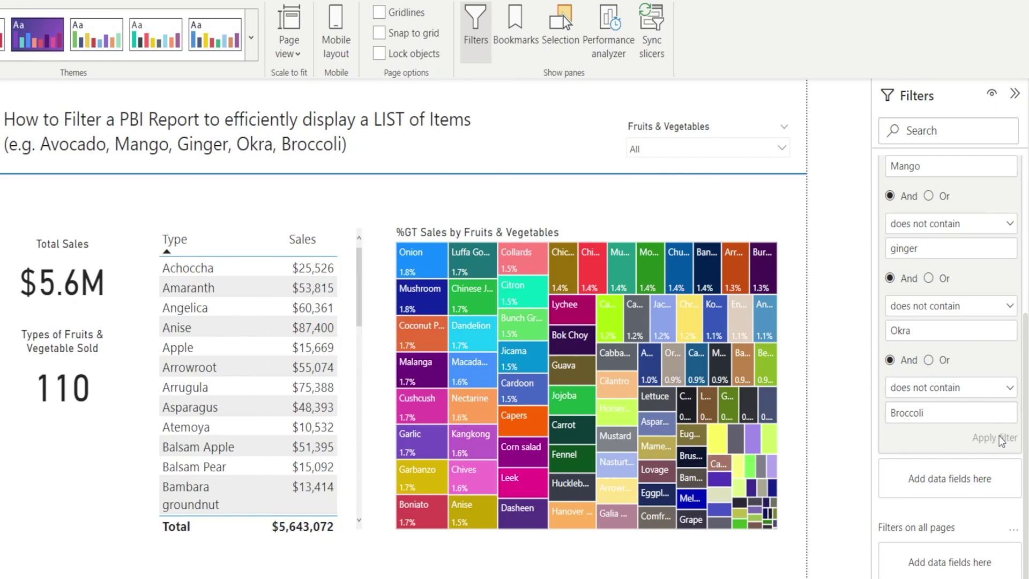
{"action": "scroll", "coordinate": [970, 355], "scroll_direction": "up", "scroll_amount": 5}
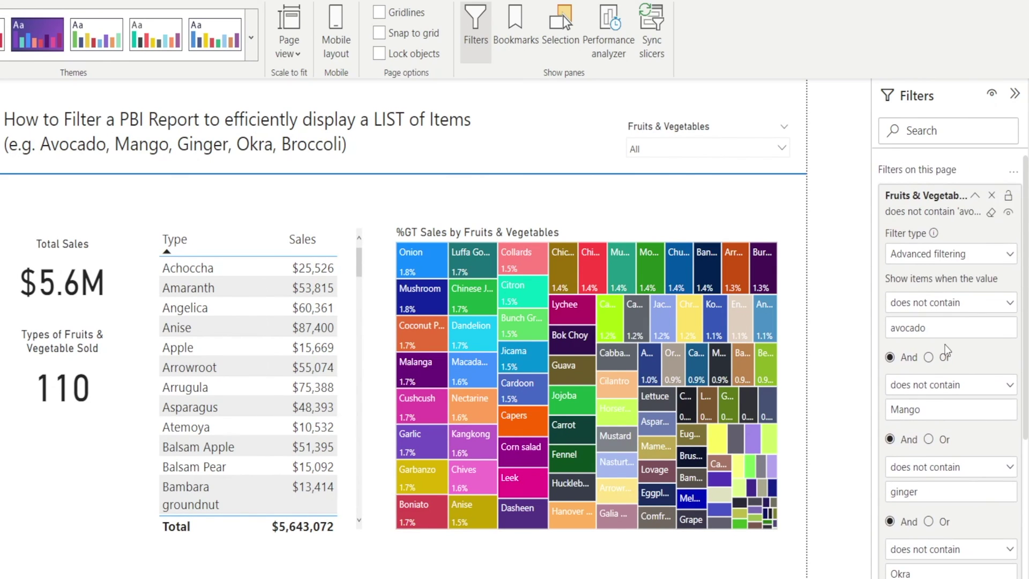
{"action": "scroll", "coordinate": [955, 431], "scroll_direction": "down", "scroll_amount": 3}
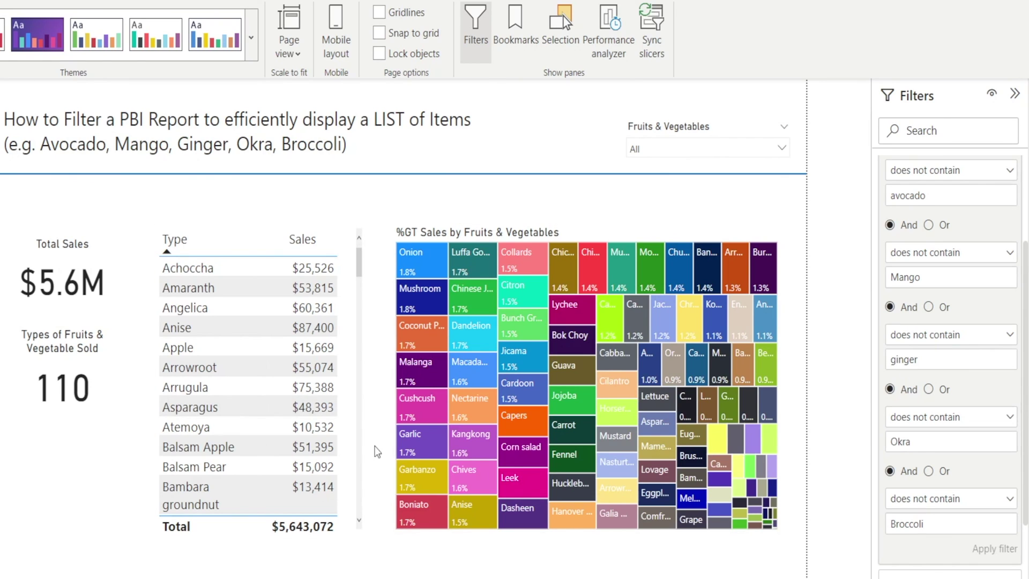
{"action": "mouse_move", "coordinate": [78, 413]}
- Return the filter to Basic filtering and search its value list for 'bro'
{"action": "scroll", "coordinate": [962, 522], "scroll_direction": "up", "scroll_amount": 3}
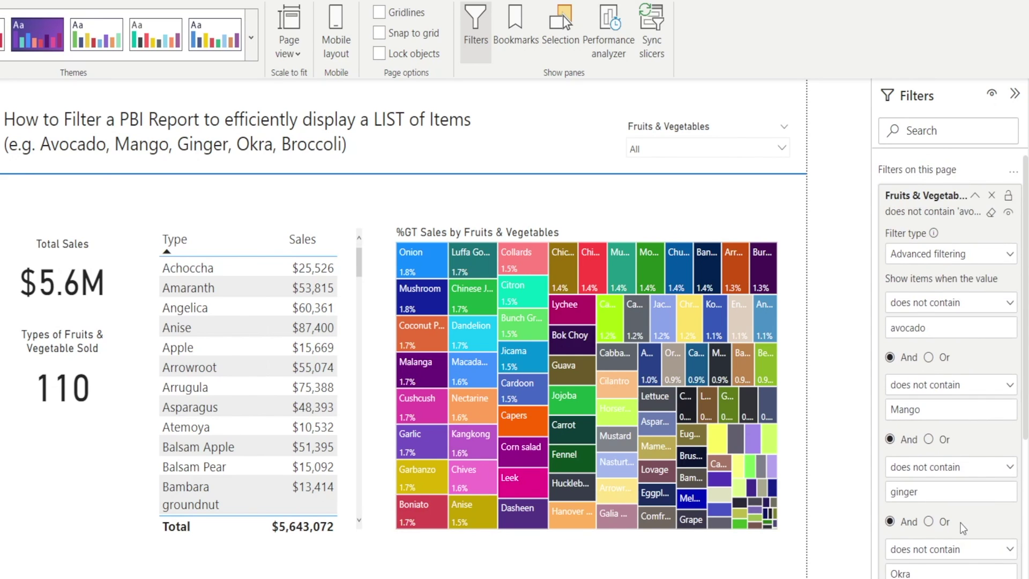
{"action": "left_click", "coordinate": [1011, 255]}
{"action": "left_click", "coordinate": [940, 296]}
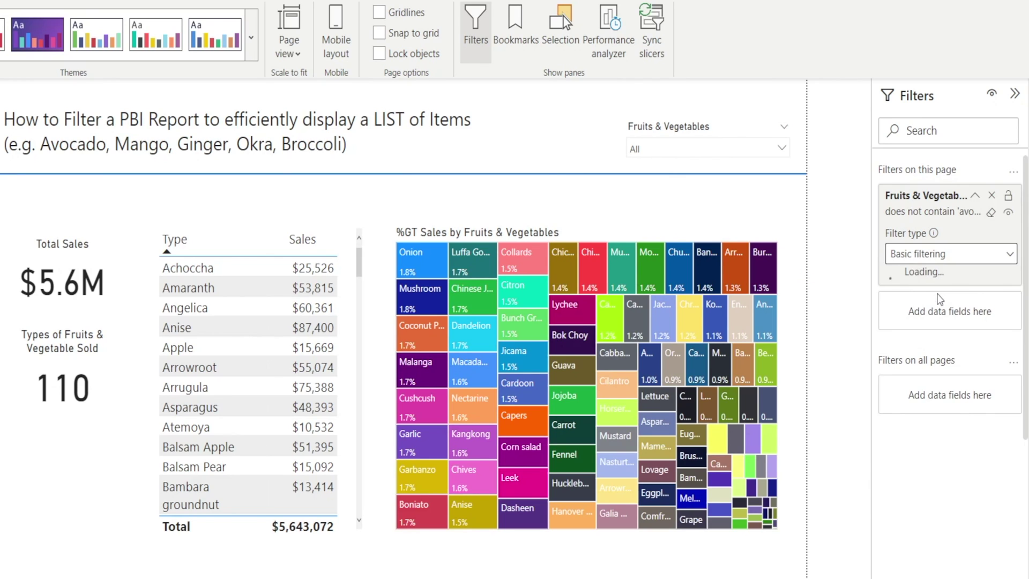
{"action": "left_click", "coordinate": [932, 278]}
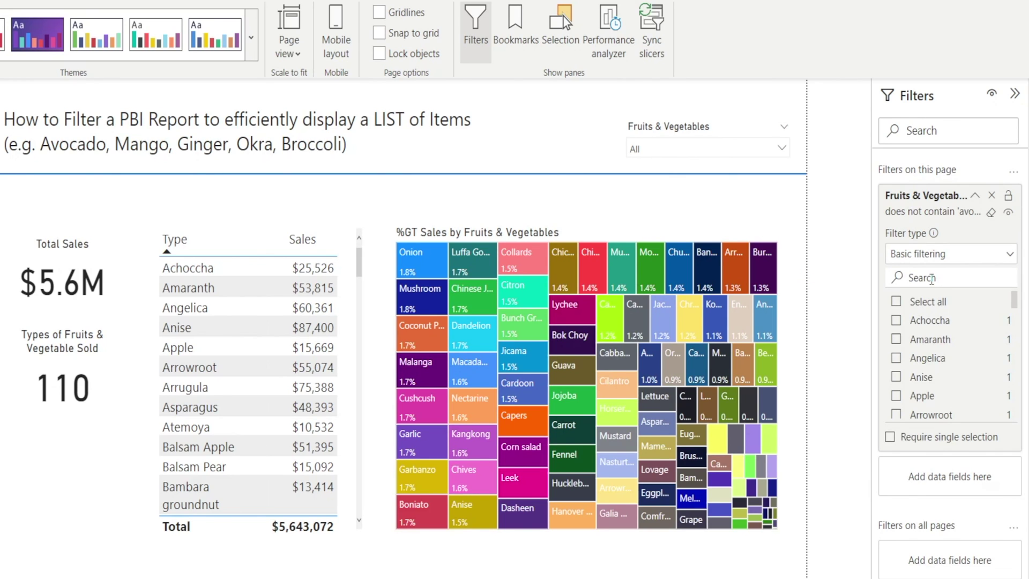
{"action": "type", "text": "broc"}
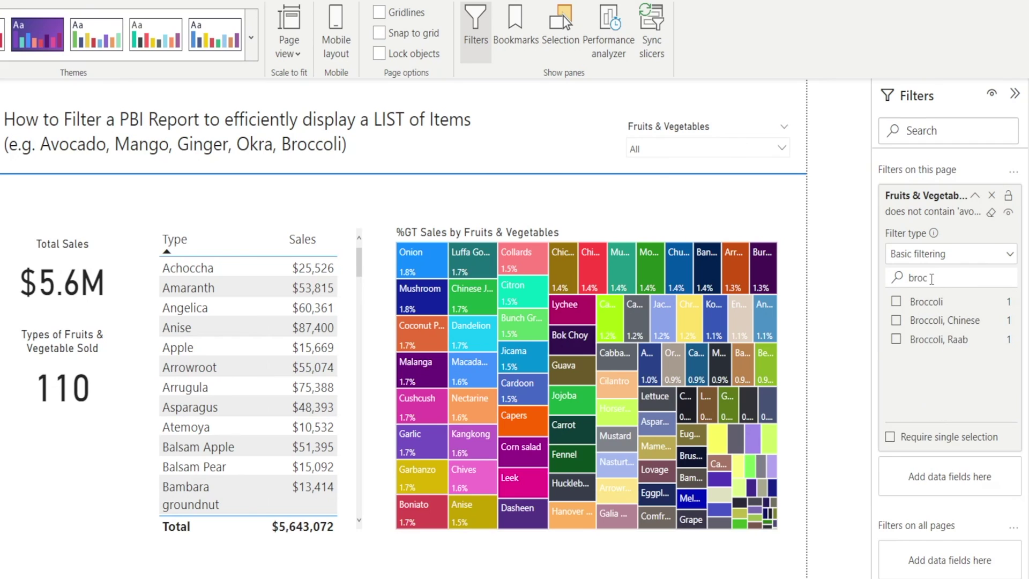